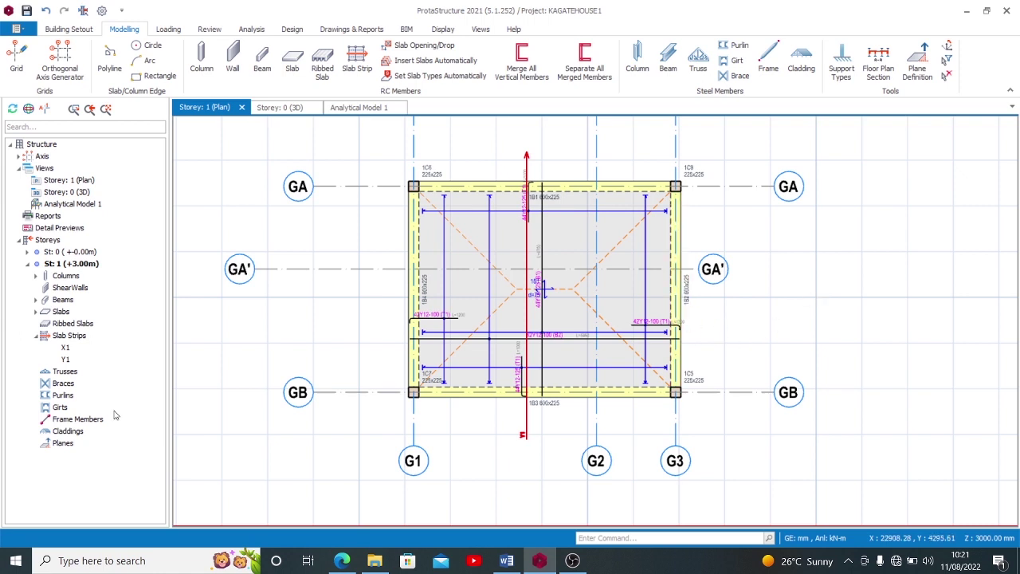
Delete the existing Y1 and X1 slab strips from storey 1.
{"action": "left_click", "coordinate": [65, 360]}
{"action": "key", "text": "Delete"}
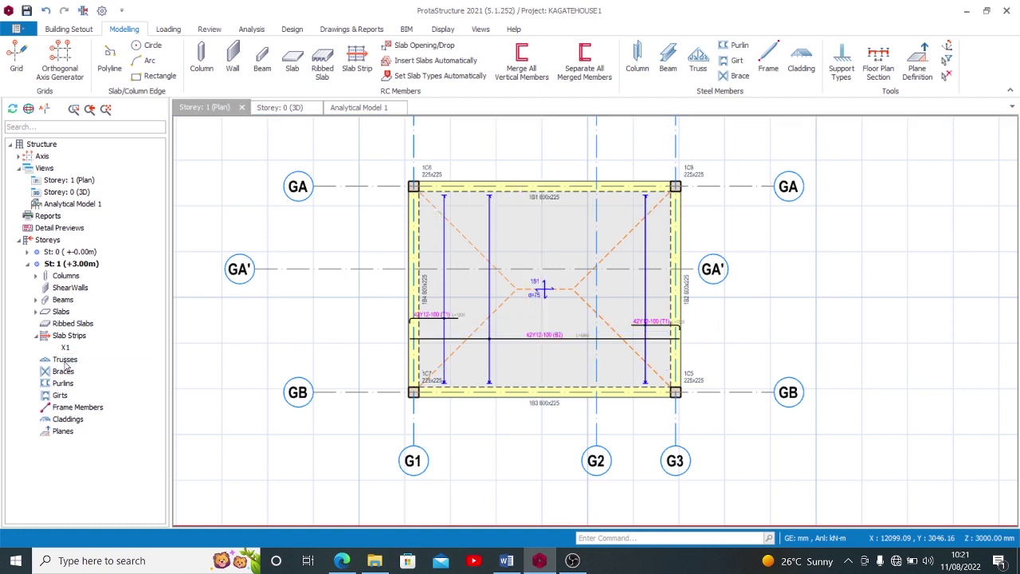
{"action": "left_click", "coordinate": [71, 349]}
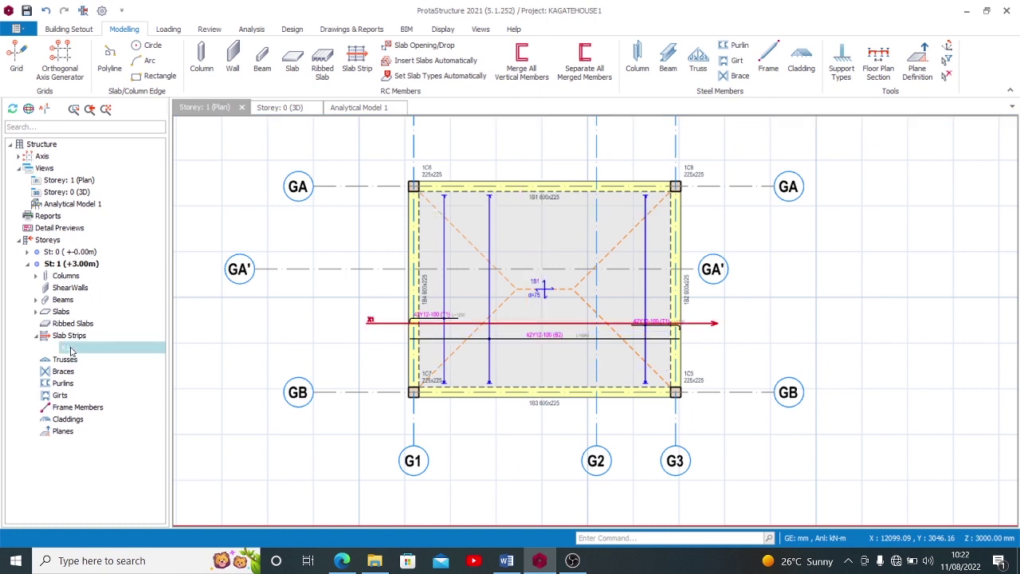
{"action": "key", "text": "Delete"}
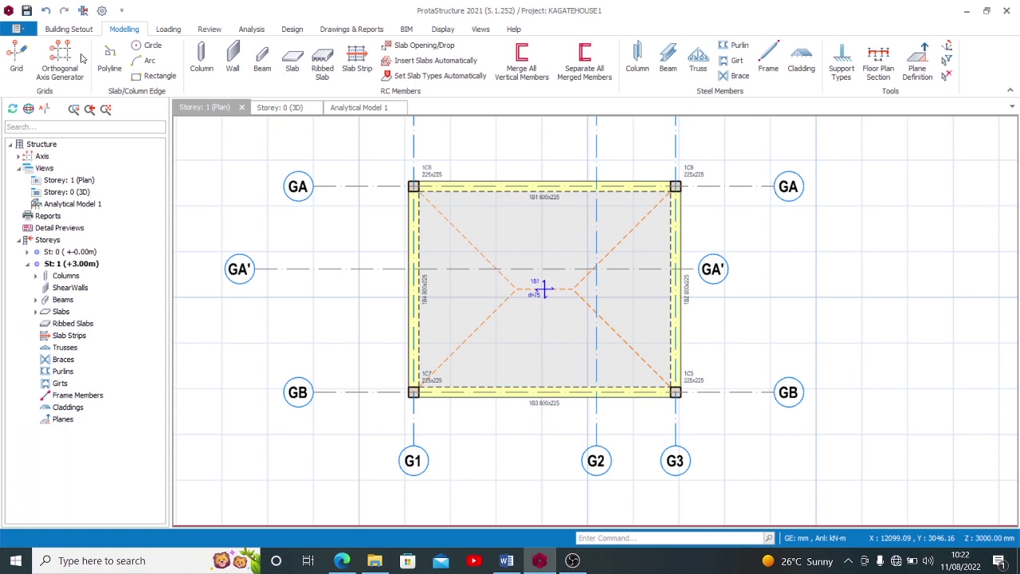
Insert an analytical slab strip about 7600 mm long in the X direction across slab 1S1, below axis GA'.
{"action": "left_click", "coordinate": [357, 70]}
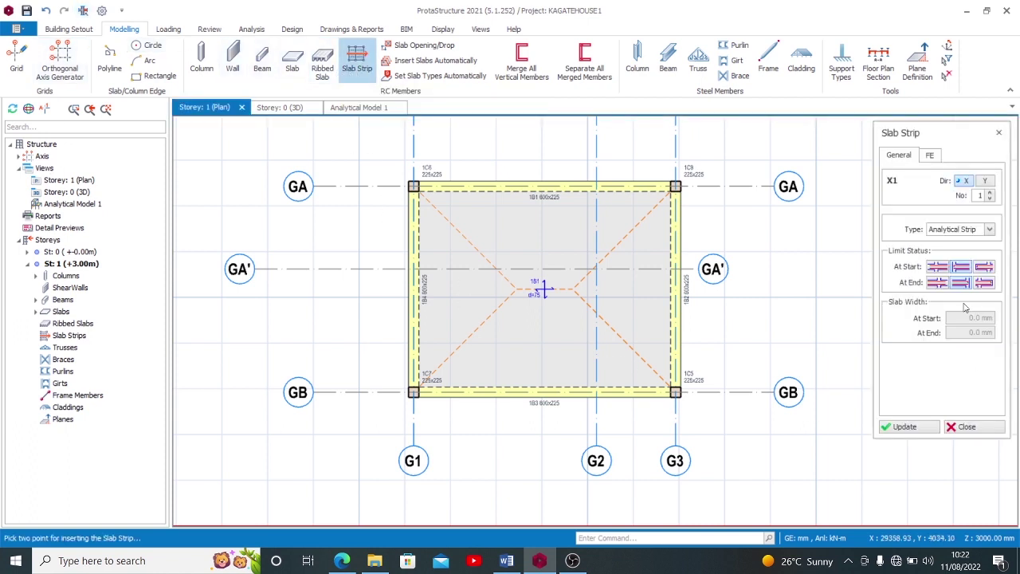
{"action": "left_click", "coordinate": [380, 310]}
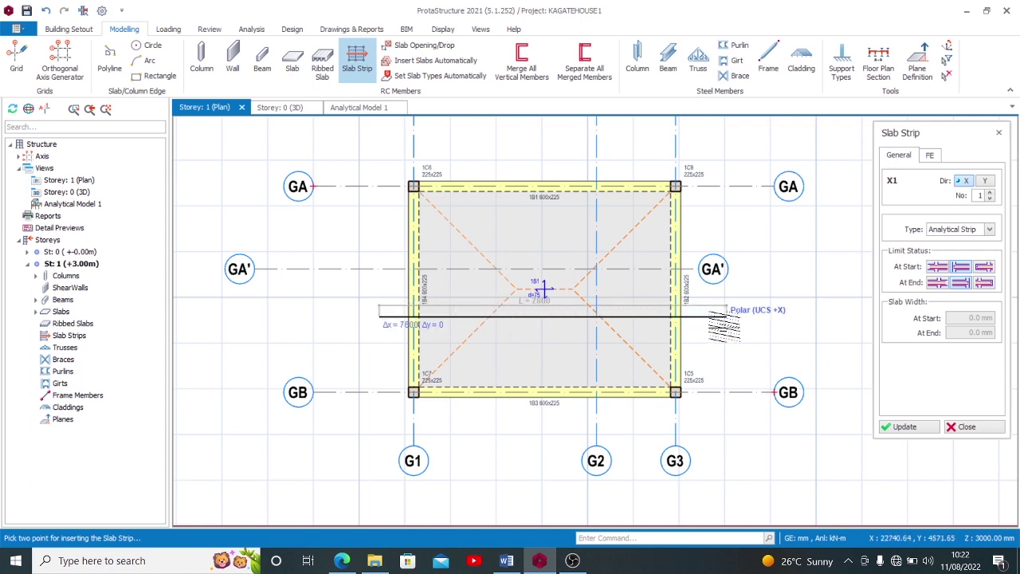
{"action": "left_click", "coordinate": [729, 325]}
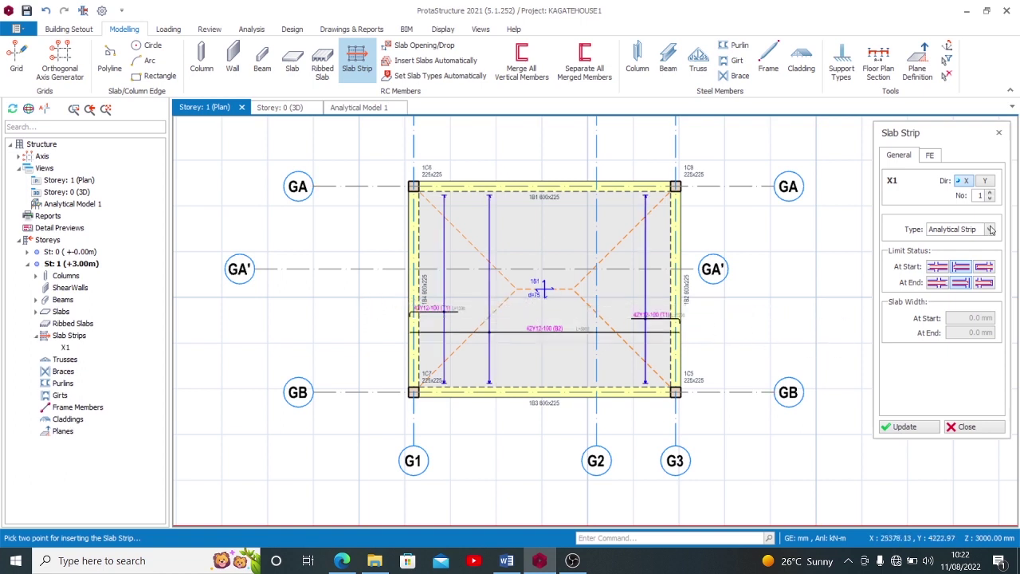
Insert a Y-direction analytical slab strip about 6900 mm long through the middle of slab 1S1 and dismiss the deflection warning.
{"action": "left_click", "coordinate": [986, 182]}
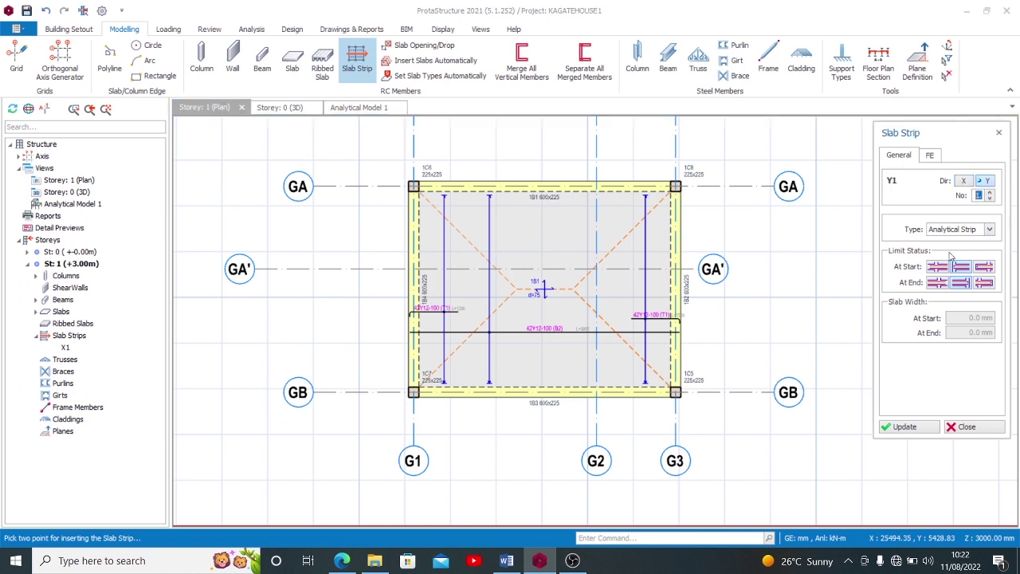
{"action": "left_click", "coordinate": [552, 144]}
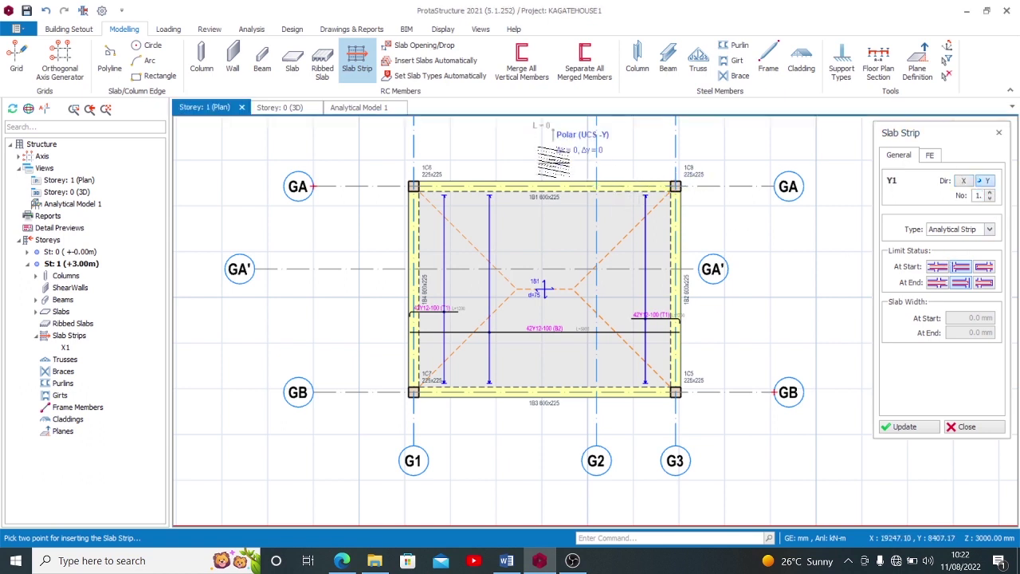
{"action": "left_click", "coordinate": [555, 459]}
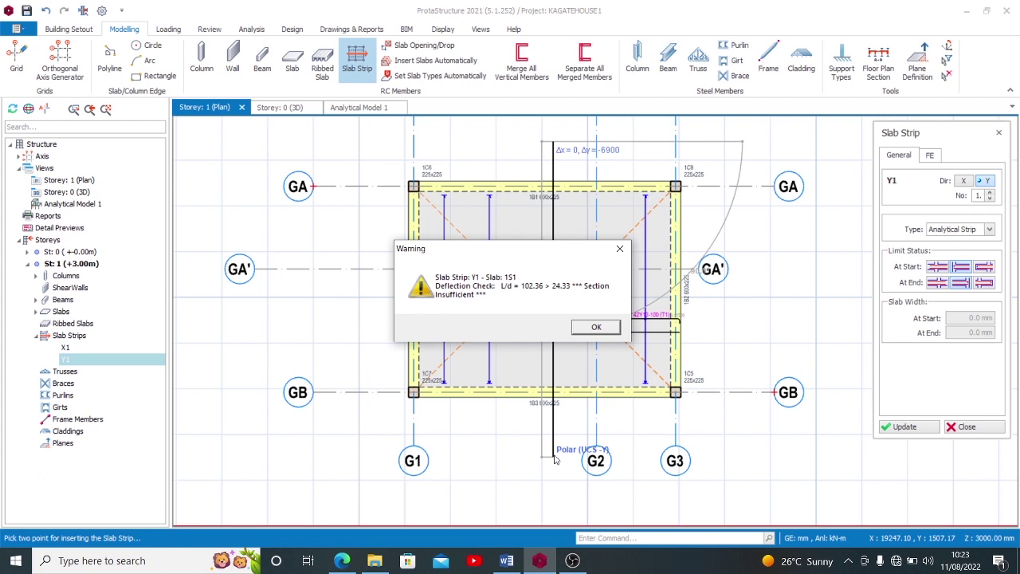
{"action": "left_click", "coordinate": [620, 249]}
{"action": "left_click", "coordinate": [655, 255]}
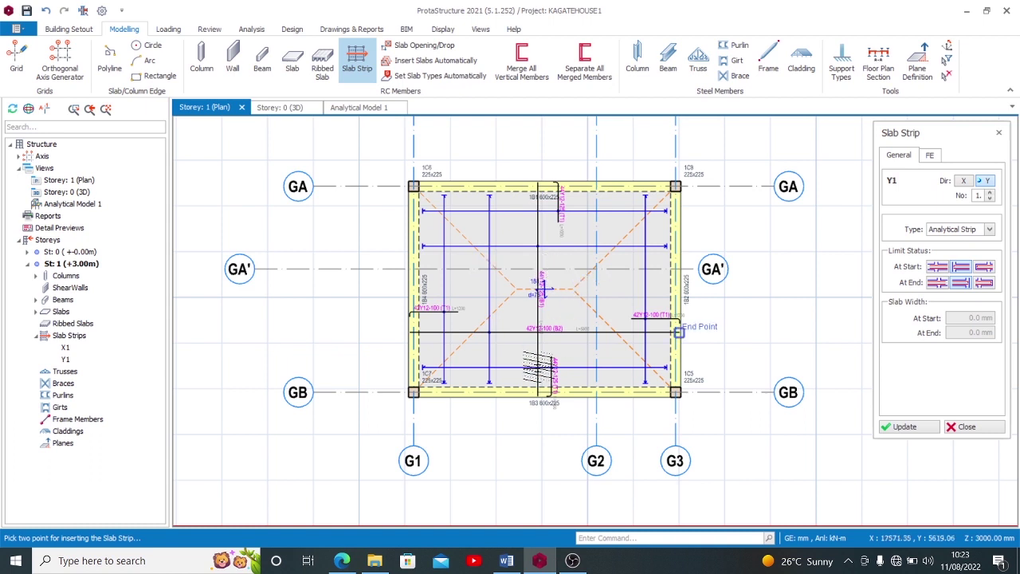
Delete both newly inserted slab strips, Y1 and X1, leaving slab 1S1 in place.
{"action": "left_click", "coordinate": [65, 359]}
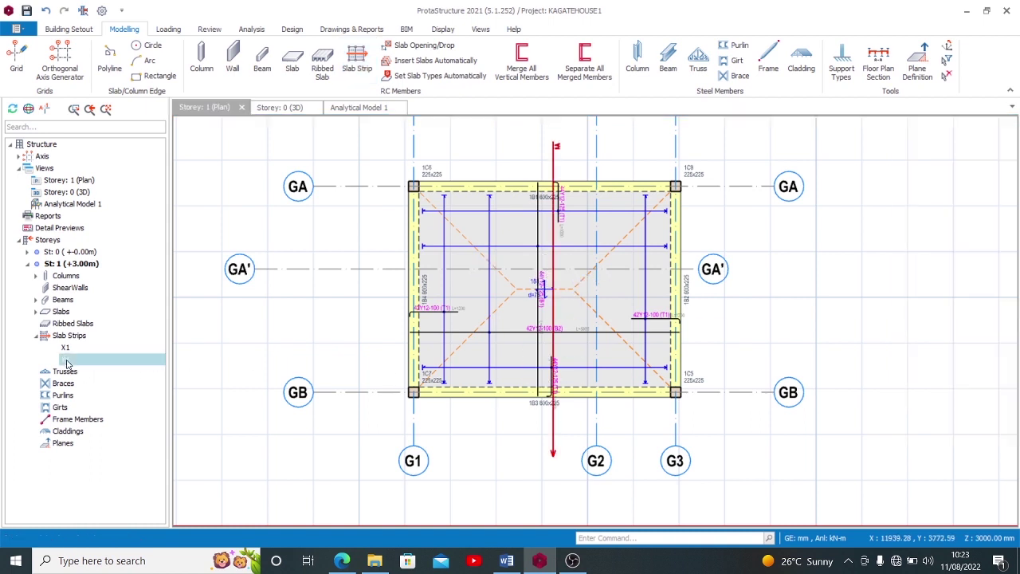
{"action": "key", "text": "Delete"}
{"action": "left_click", "coordinate": [67, 349]}
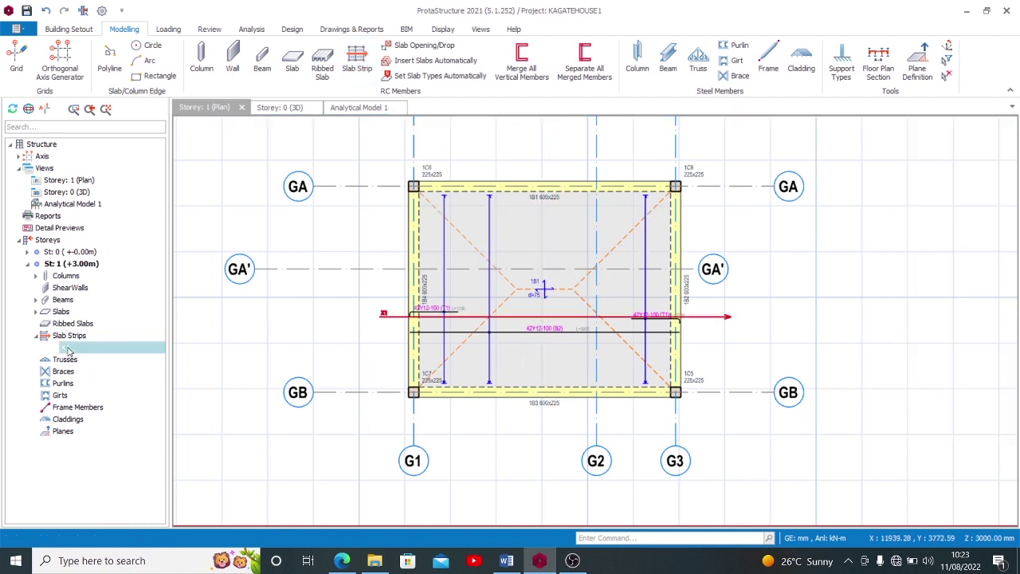
{"action": "key", "text": "Delete"}
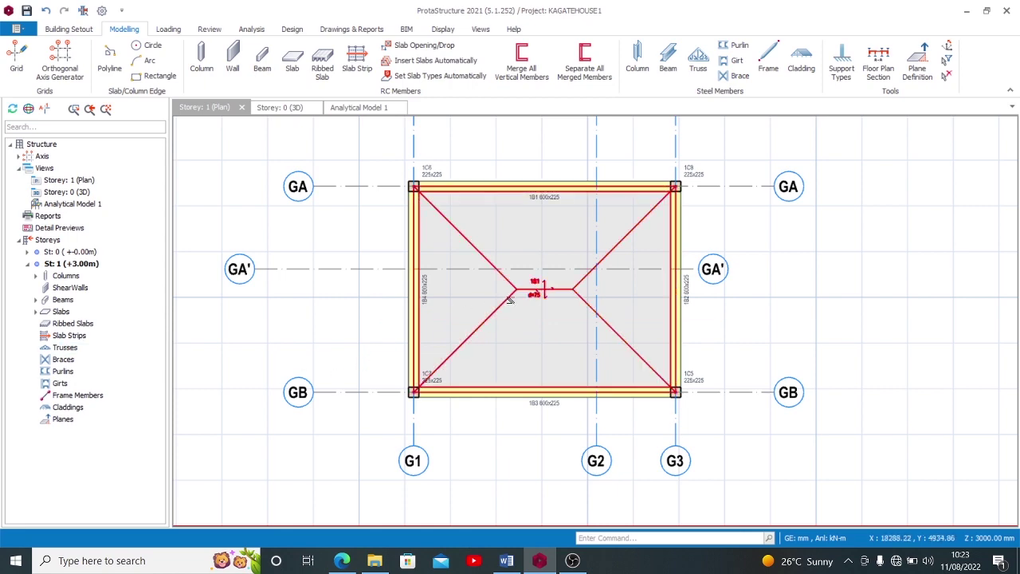
Set the thickness of slab 1S1 to 100 mm and accept invalidating the building analysis results.
{"action": "scroll", "coordinate": [539, 289], "scroll_direction": "up", "scroll_amount": 3}
{"action": "scroll", "coordinate": [550, 274], "scroll_direction": "down", "scroll_amount": 3}
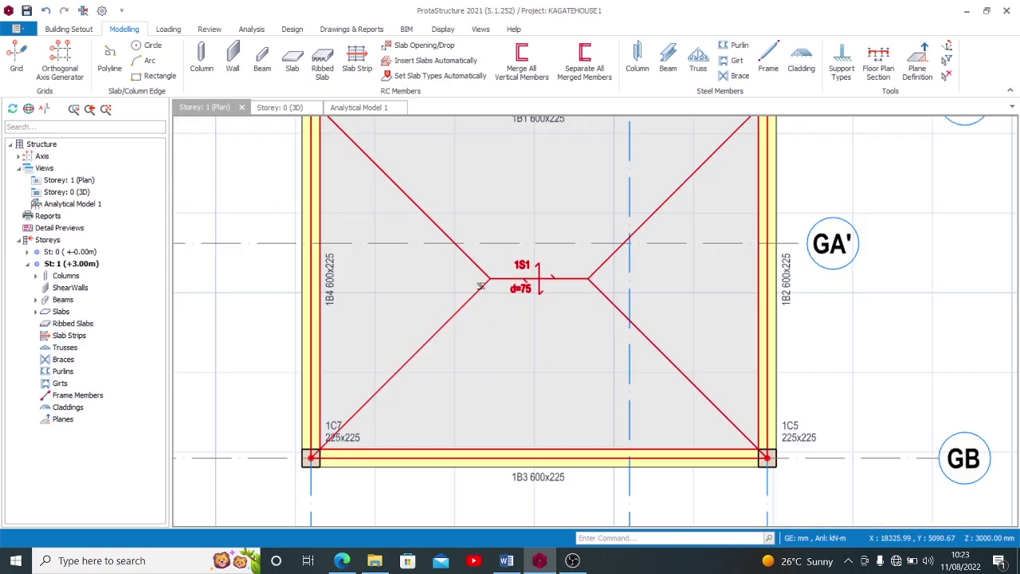
{"action": "mouse_move", "coordinate": [553, 279]}
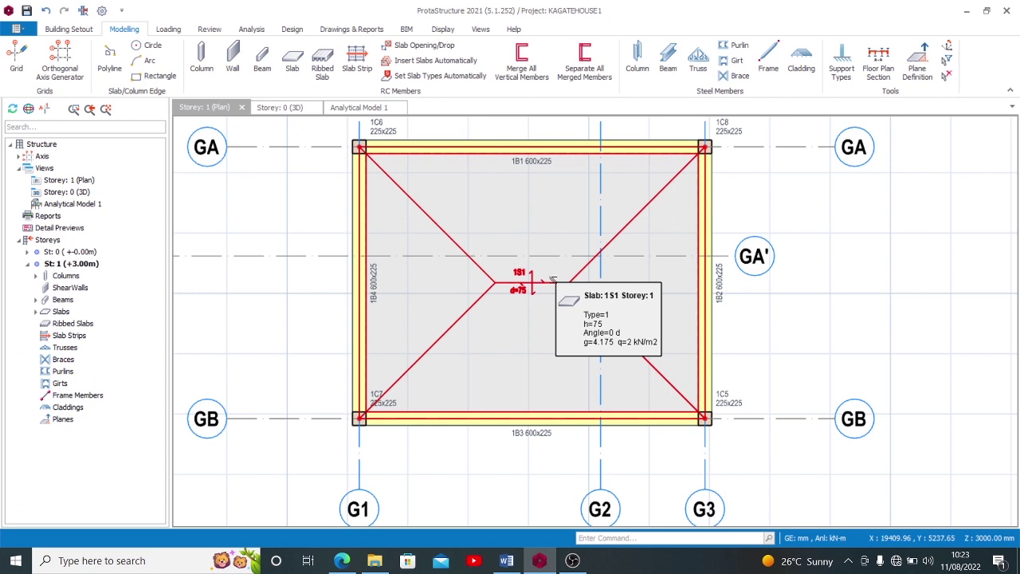
{"action": "left_click", "coordinate": [552, 283]}
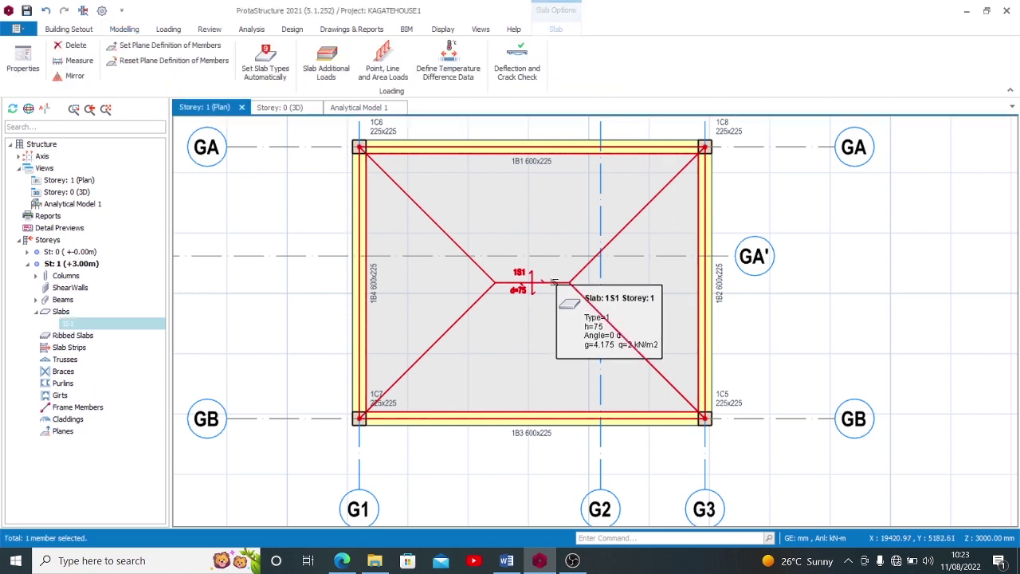
{"action": "right_click", "coordinate": [554, 285]}
{"action": "left_click", "coordinate": [568, 289]}
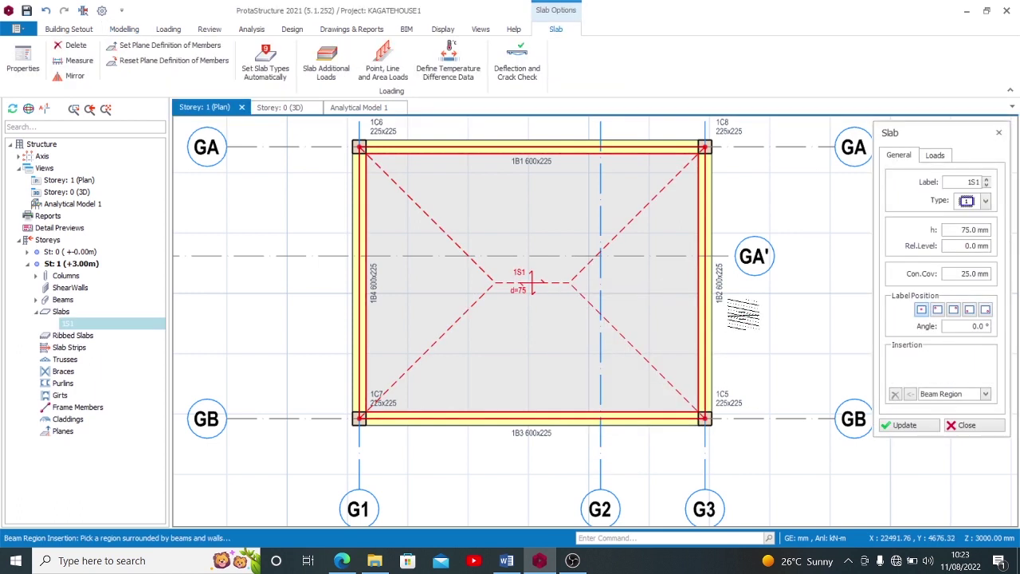
{"action": "left_click_drag", "start_coordinate": [957, 229], "coordinate": [1012, 239]}
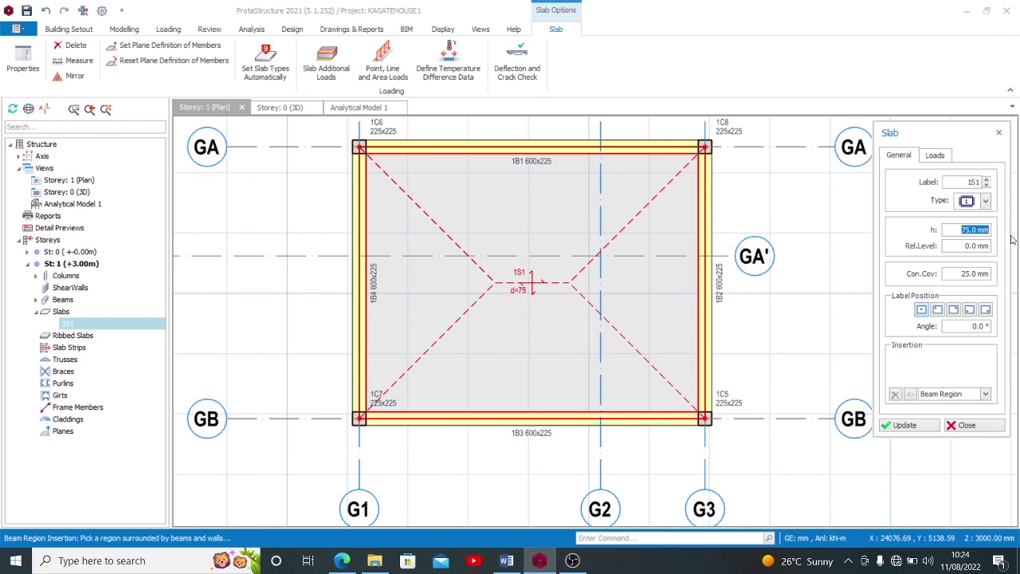
{"action": "type", "text": "100"}
{"action": "left_click", "coordinate": [906, 431]}
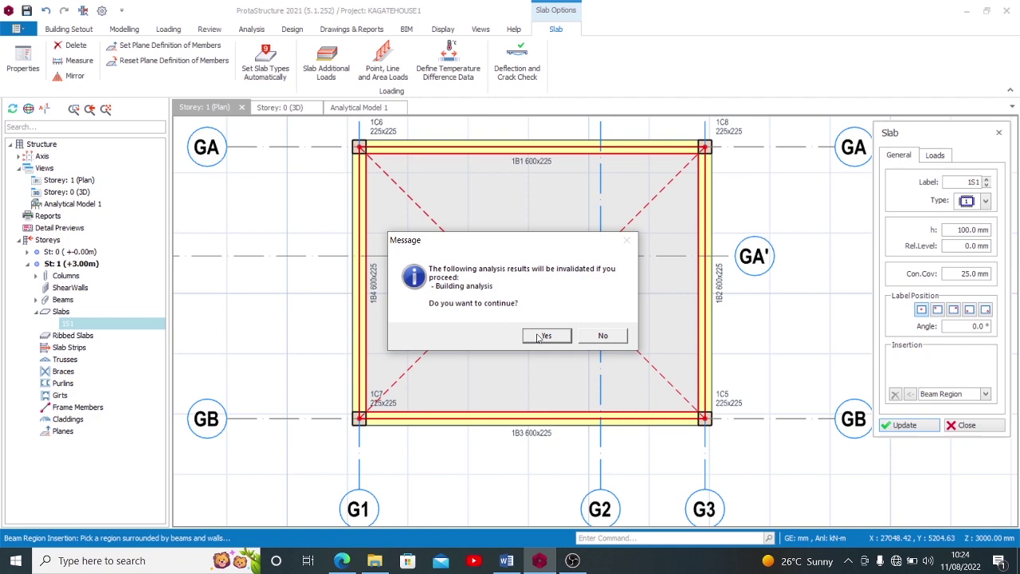
{"action": "left_click", "coordinate": [542, 336]}
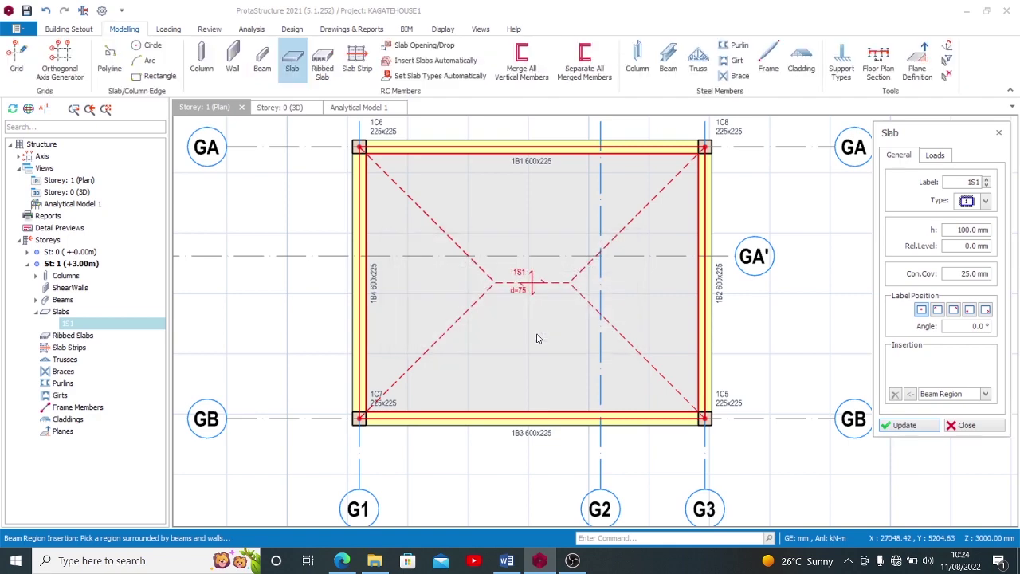
Run the building analysis with column/wall reinforcement design included, and close the analysis dialog.
{"action": "left_click", "coordinate": [83, 30]}
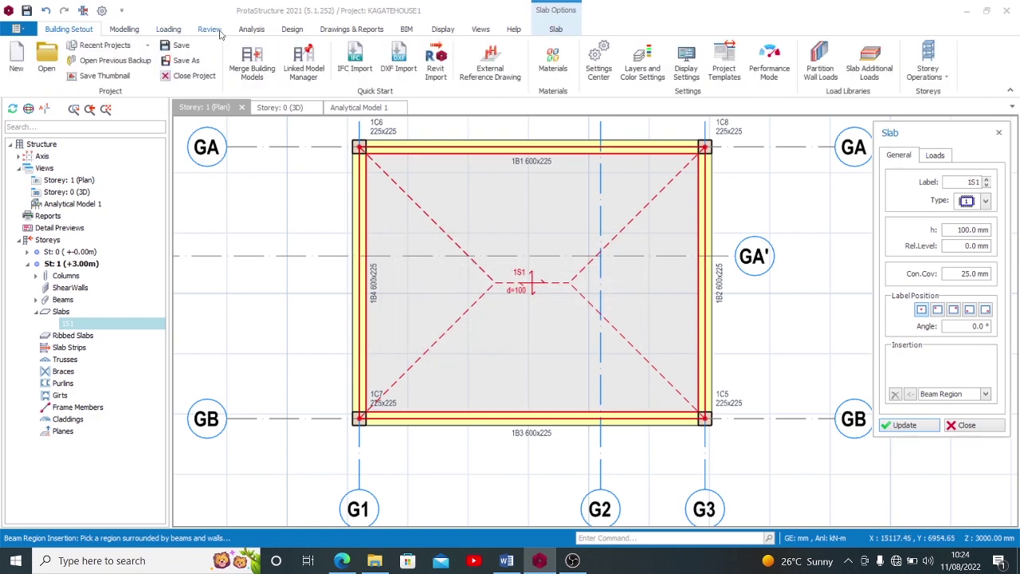
{"action": "left_click", "coordinate": [251, 29]}
{"action": "left_click", "coordinate": [19, 63]}
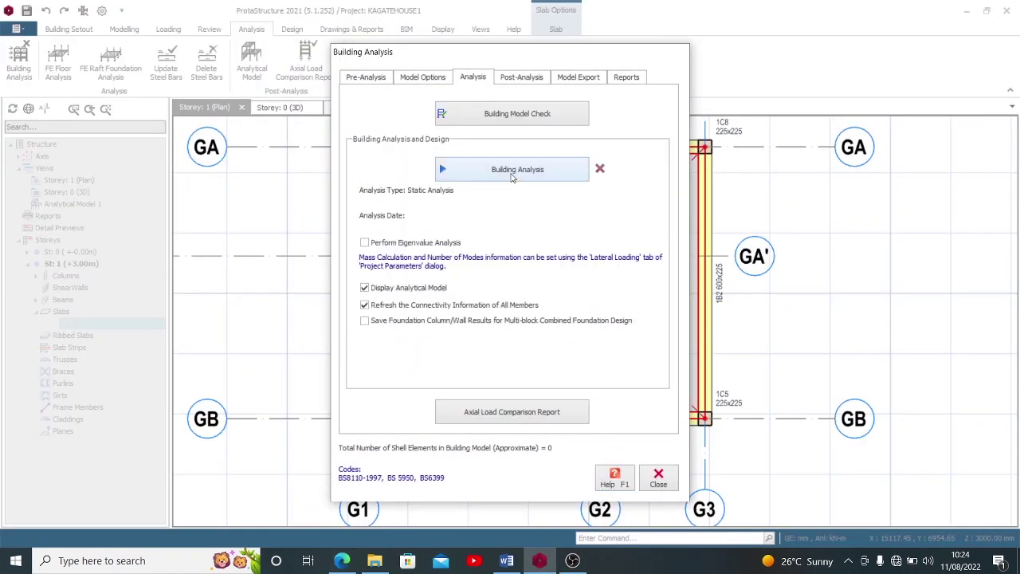
{"action": "left_click", "coordinate": [513, 171]}
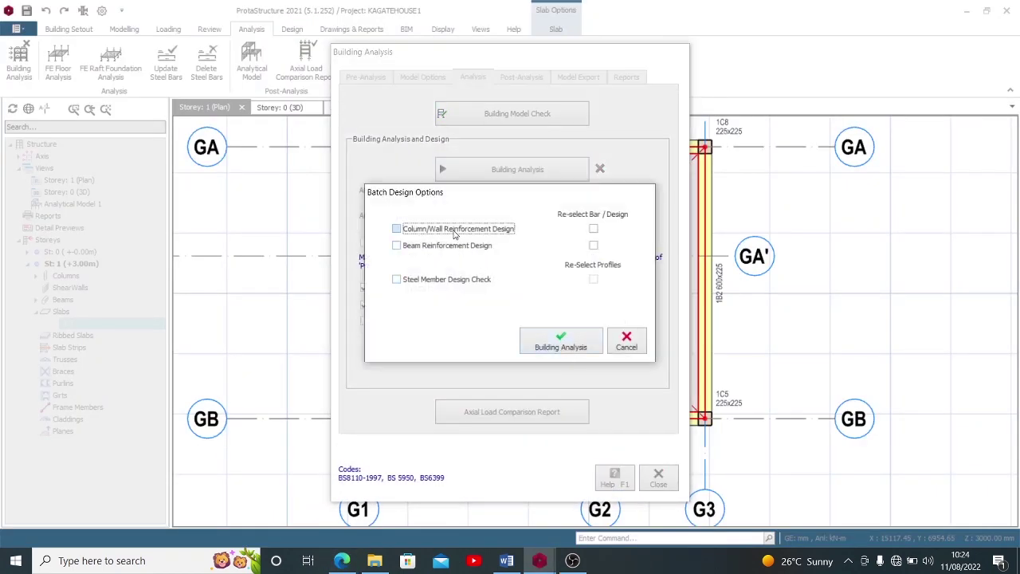
{"action": "left_click", "coordinate": [455, 230]}
{"action": "left_click", "coordinate": [550, 343]}
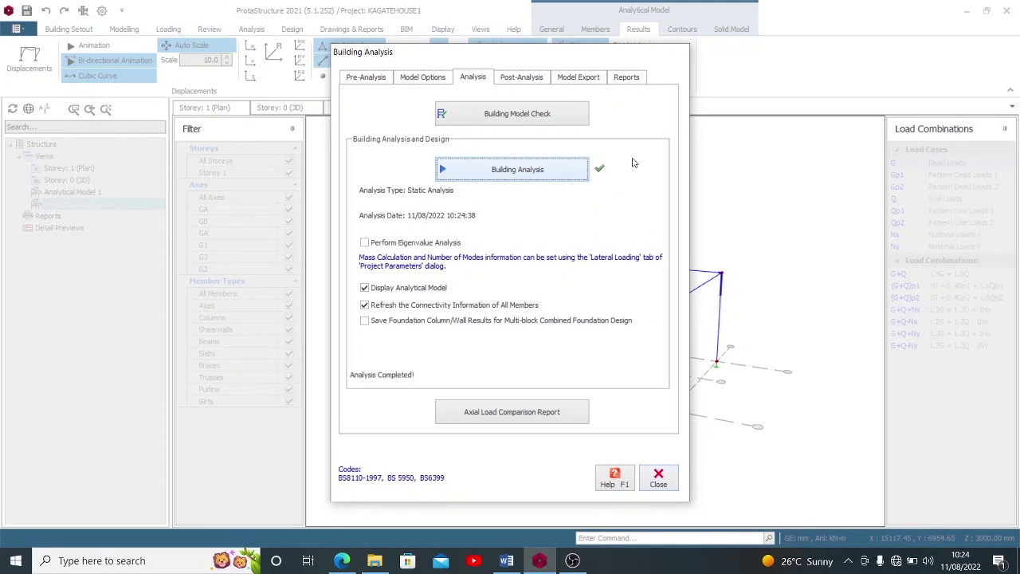
{"action": "left_click", "coordinate": [655, 479]}
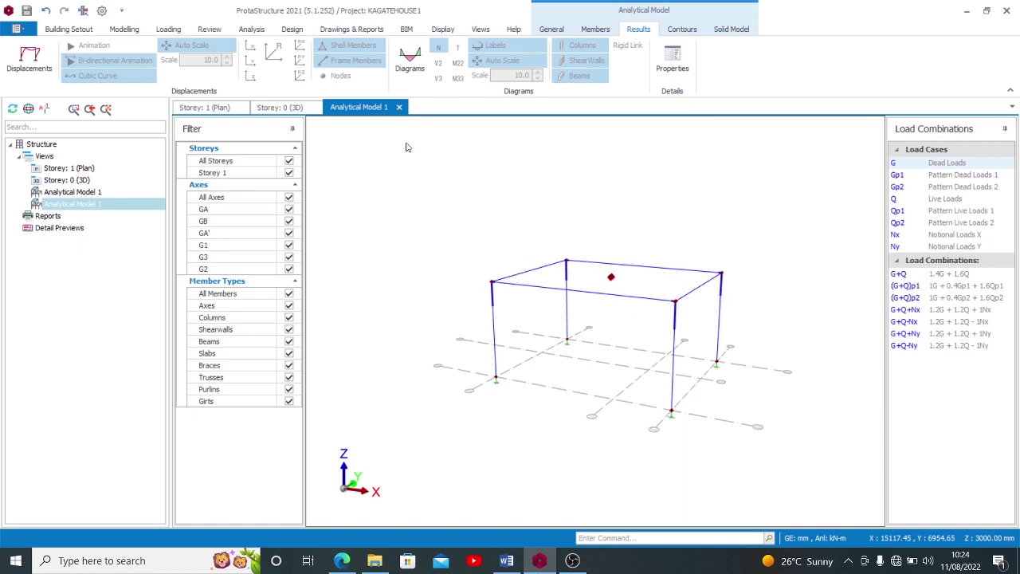
In the storey 1 plan, insert an X-direction analytical slab strip about 8100 mm long across slab 1S1, below axis GA'.
{"action": "left_click", "coordinate": [205, 107]}
{"action": "scroll", "coordinate": [570, 255], "scroll_direction": "up", "scroll_amount": 2}
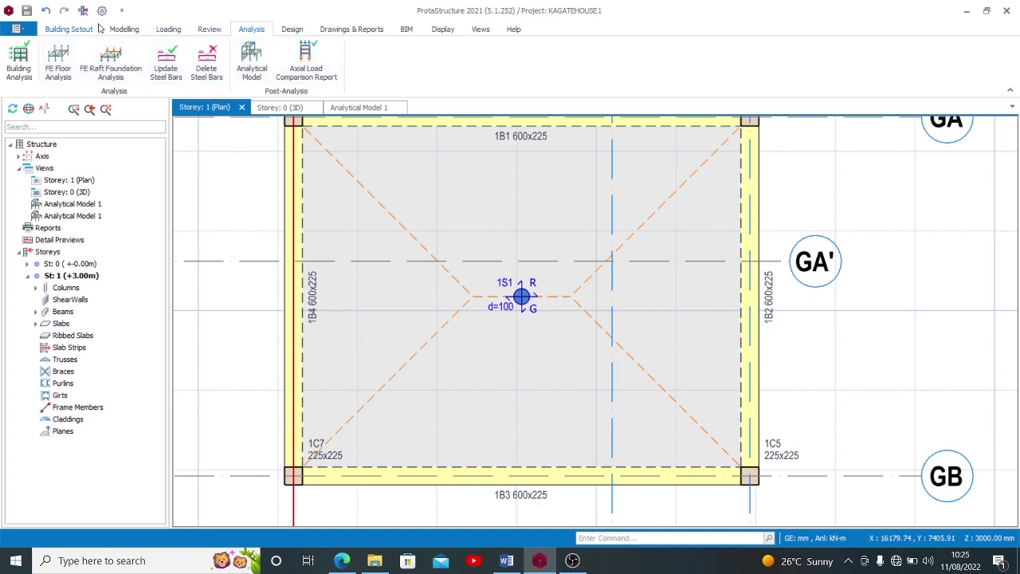
{"action": "left_click", "coordinate": [90, 30]}
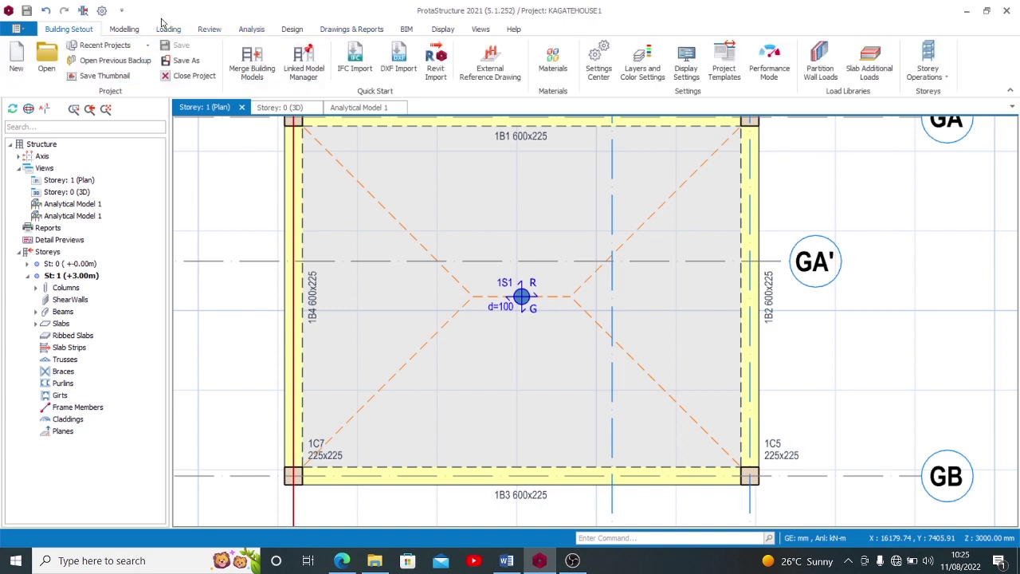
{"action": "left_click", "coordinate": [132, 30]}
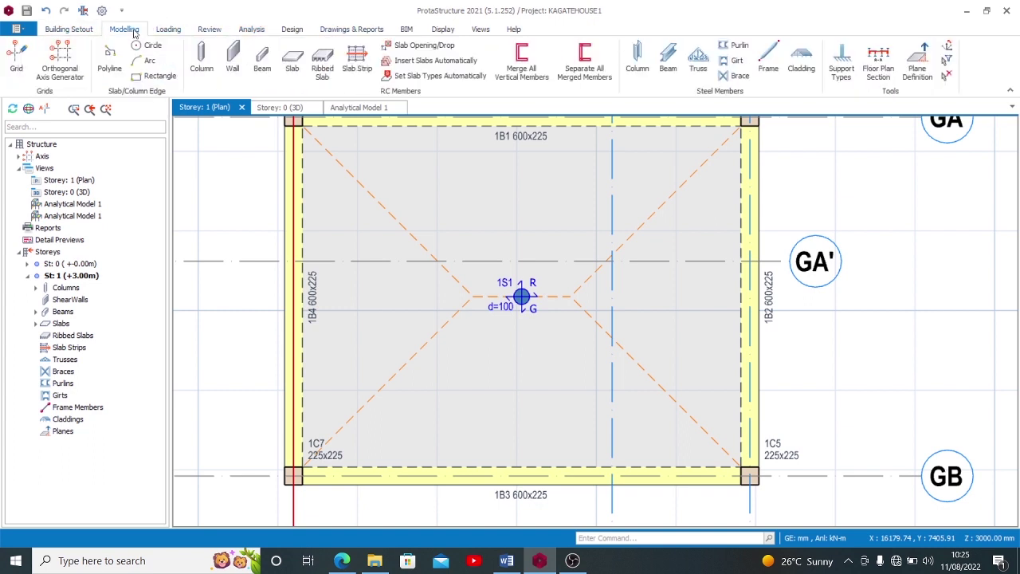
{"action": "left_click", "coordinate": [357, 57]}
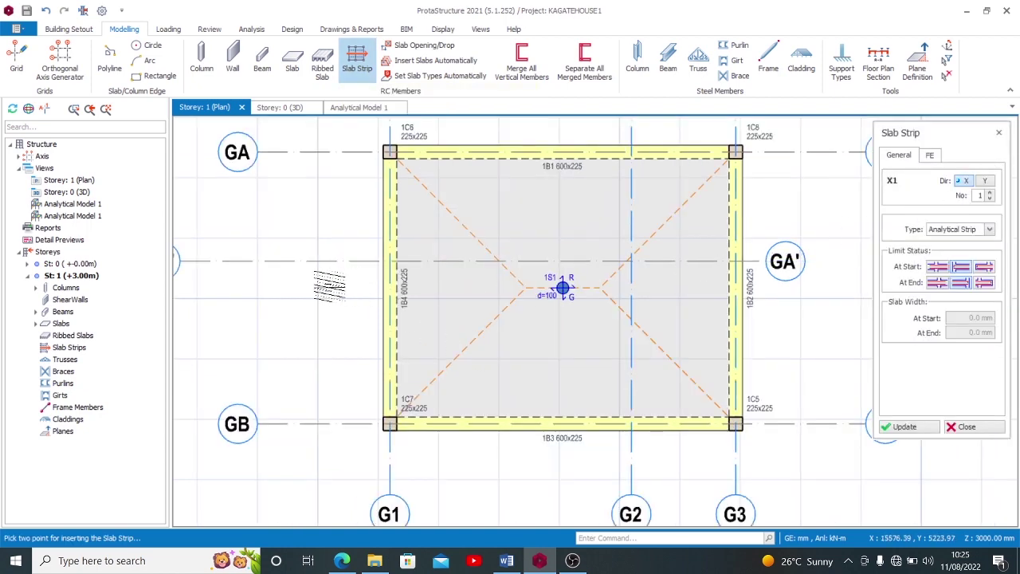
{"action": "left_click", "coordinate": [325, 310]}
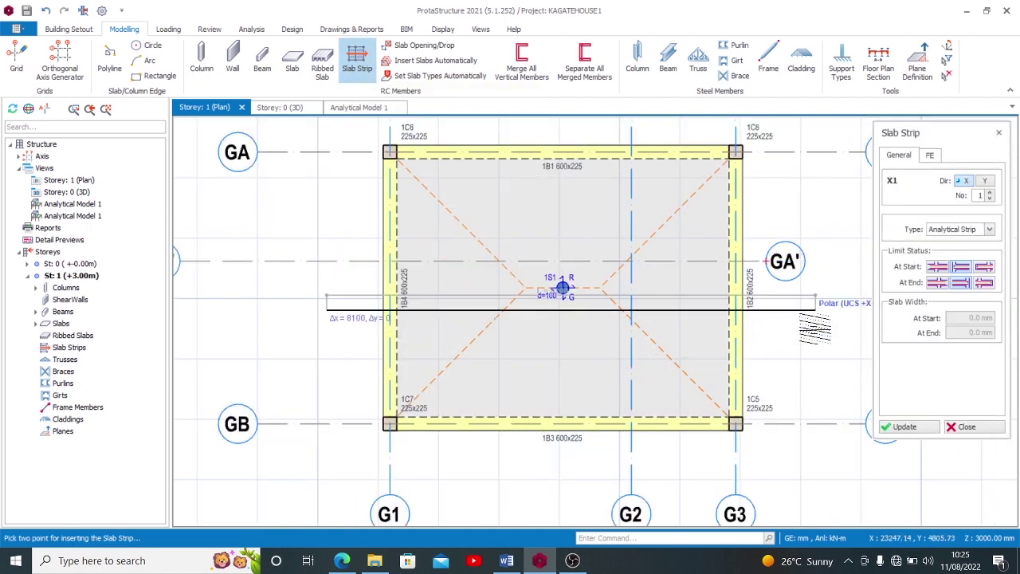
{"action": "left_click", "coordinate": [815, 323]}
Insert a Y-direction analytical slab strip about 6900 mm long through the middle of slab 1S1, dismiss the warning and end strip insertion.
{"action": "scroll", "coordinate": [486, 384], "scroll_direction": "down", "scroll_amount": 3}
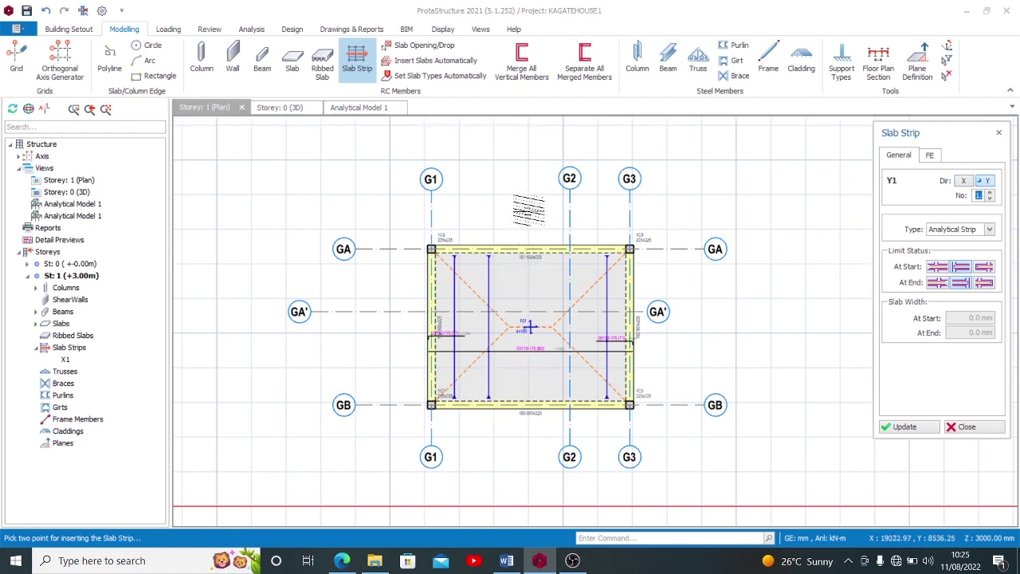
{"action": "left_click", "coordinate": [528, 212]}
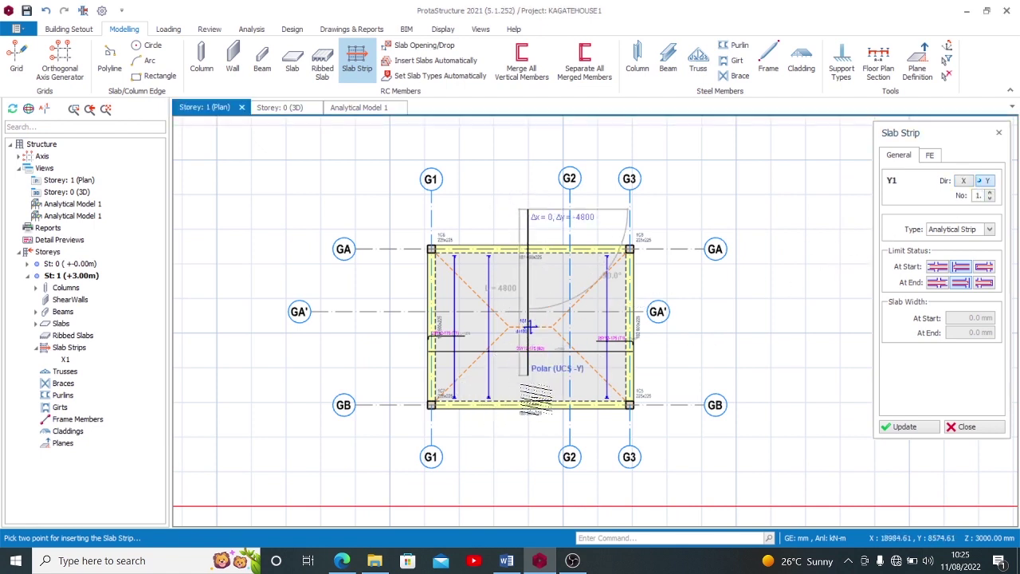
{"action": "left_click", "coordinate": [528, 446]}
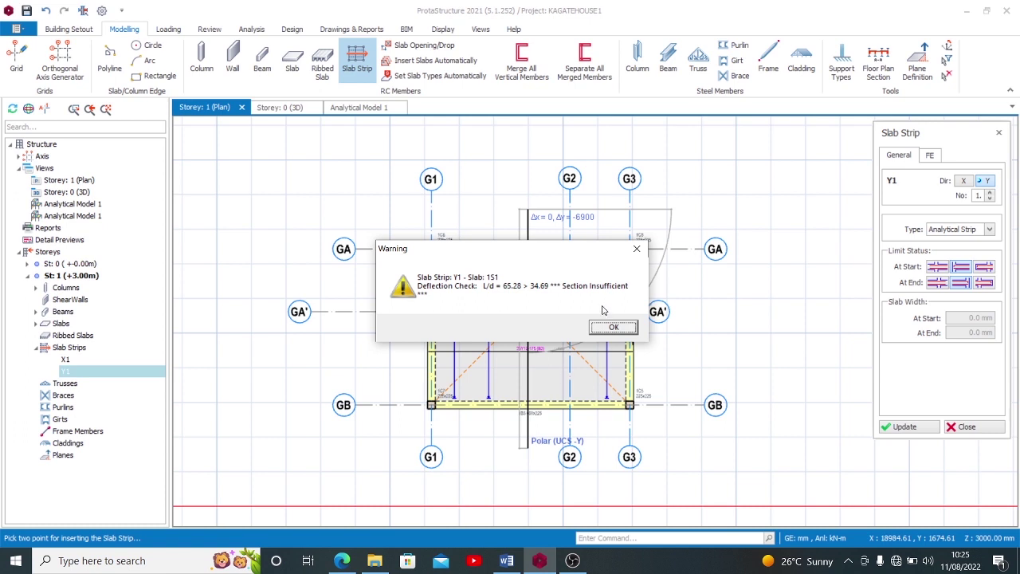
{"action": "left_click", "coordinate": [639, 248]}
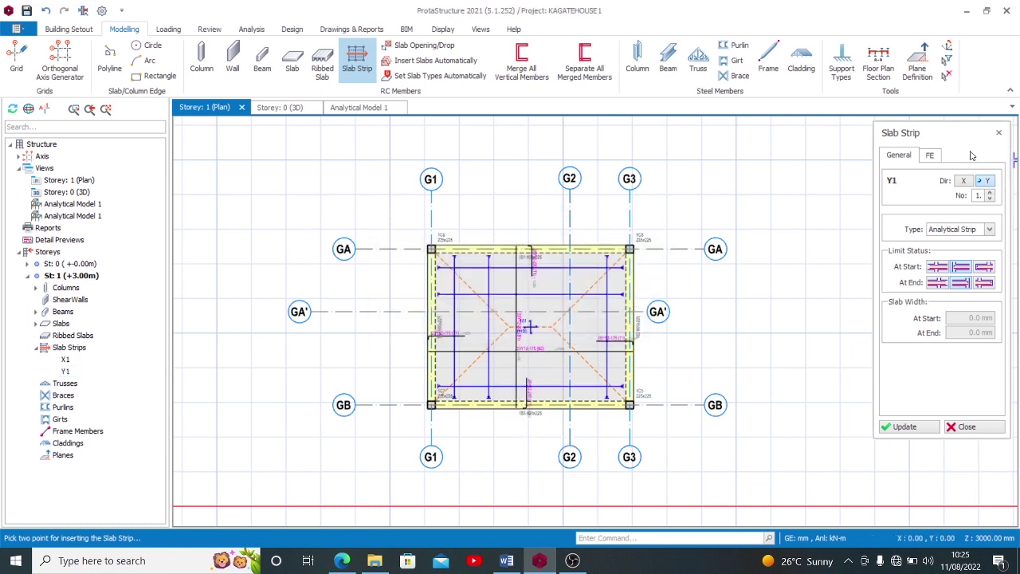
{"action": "left_click", "coordinate": [998, 134]}
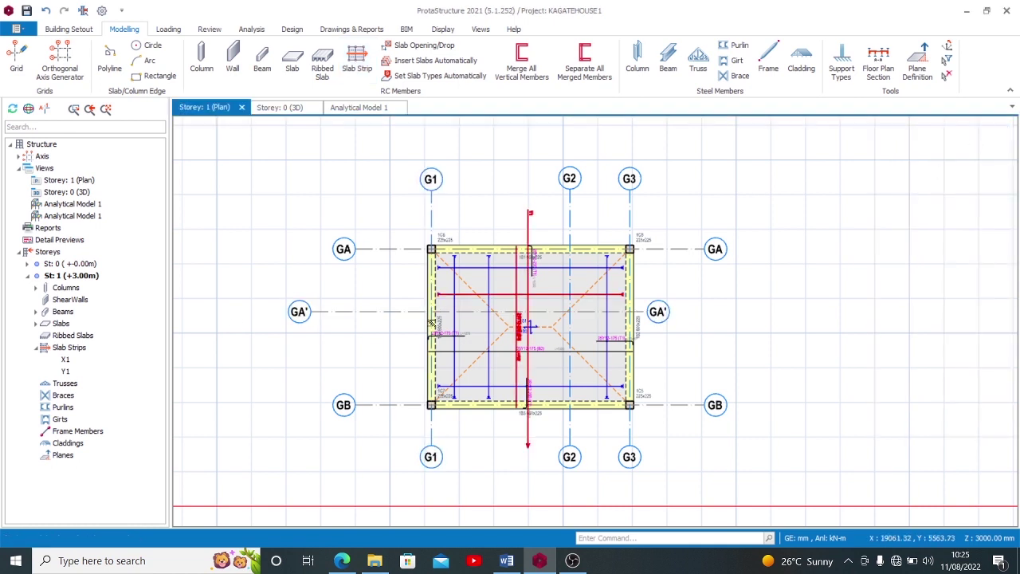
Delete slab strips X1 and Y1 from storey 1.
{"action": "left_click", "coordinate": [67, 363]}
{"action": "key", "text": "Delete"}
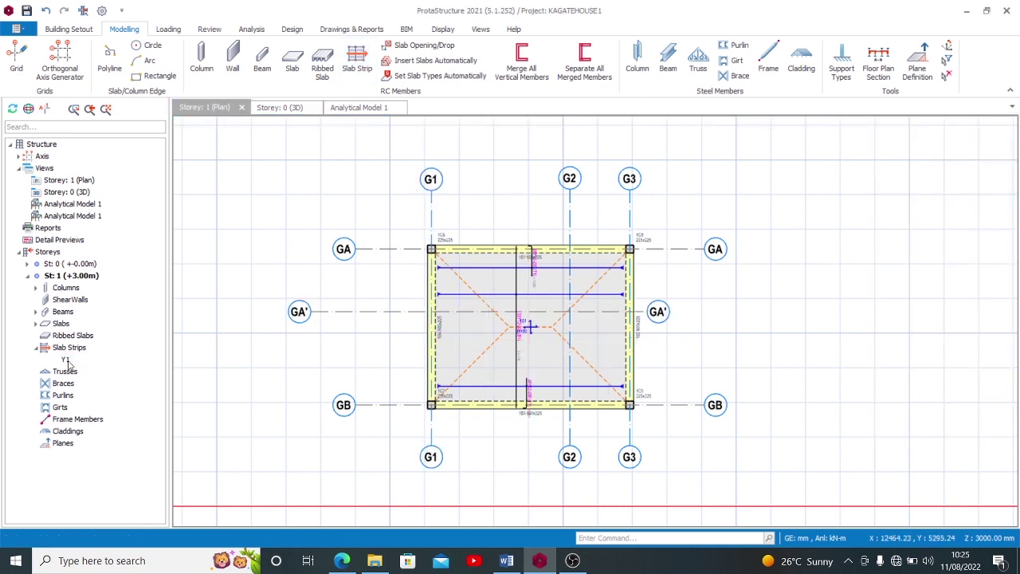
{"action": "left_click", "coordinate": [67, 362]}
{"action": "key", "text": "Delete"}
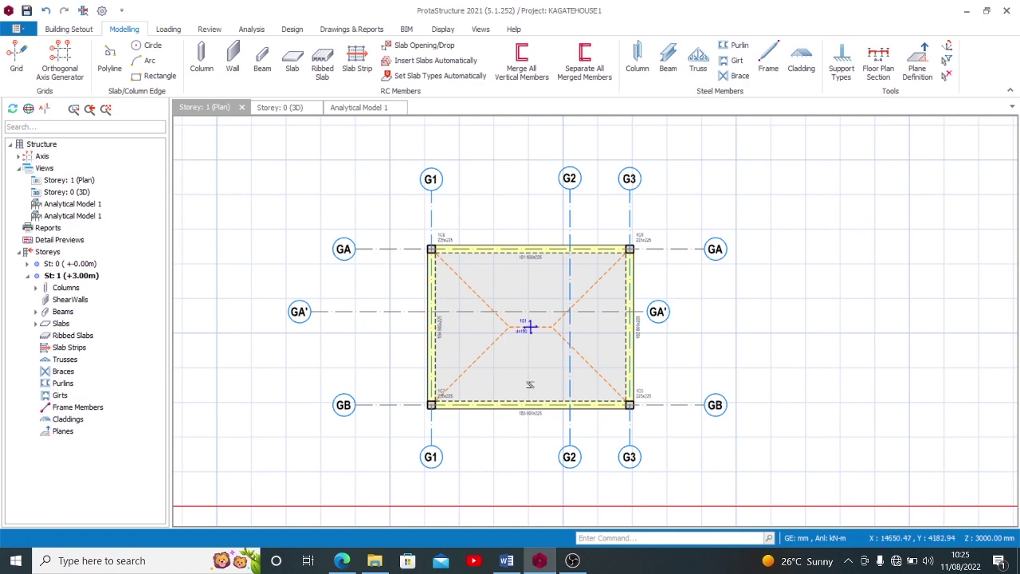
Set the thickness of slab 1S1 to 150 mm and accept invalidating the building analysis results.
{"action": "scroll", "coordinate": [530, 385], "scroll_direction": "up", "scroll_amount": 4}
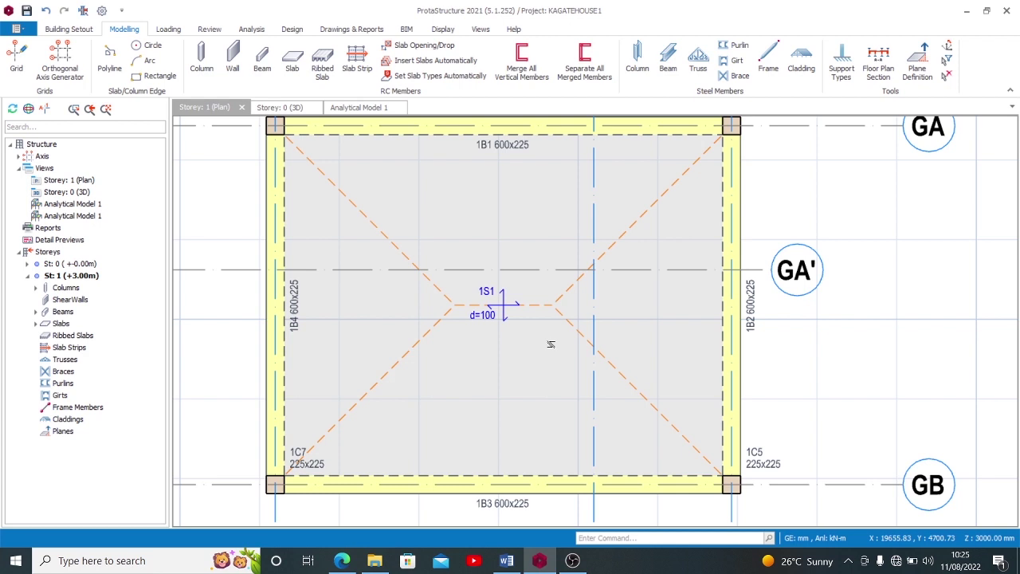
{"action": "left_click", "coordinate": [545, 332]}
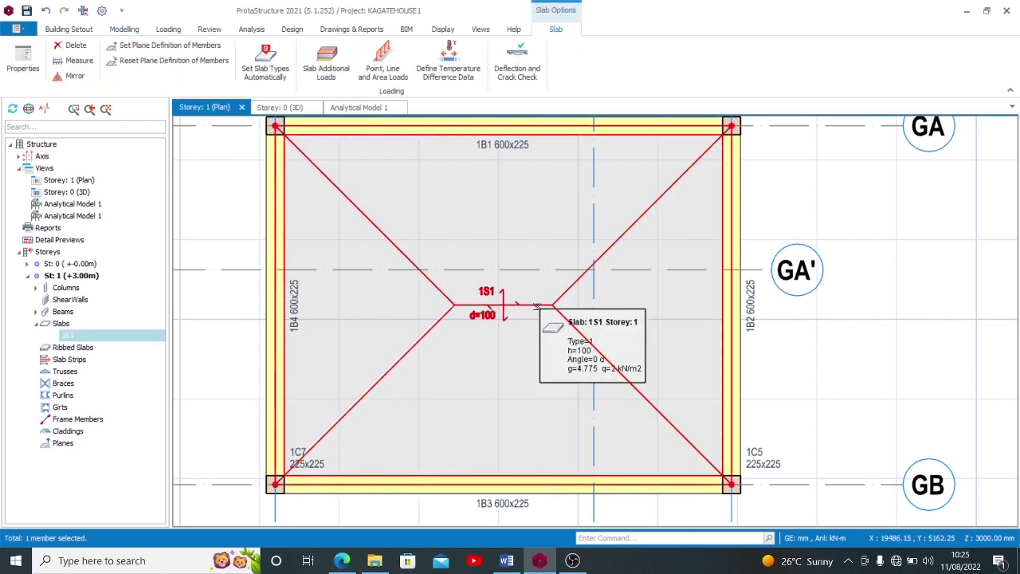
{"action": "right_click", "coordinate": [535, 306]}
{"action": "left_click", "coordinate": [559, 313]}
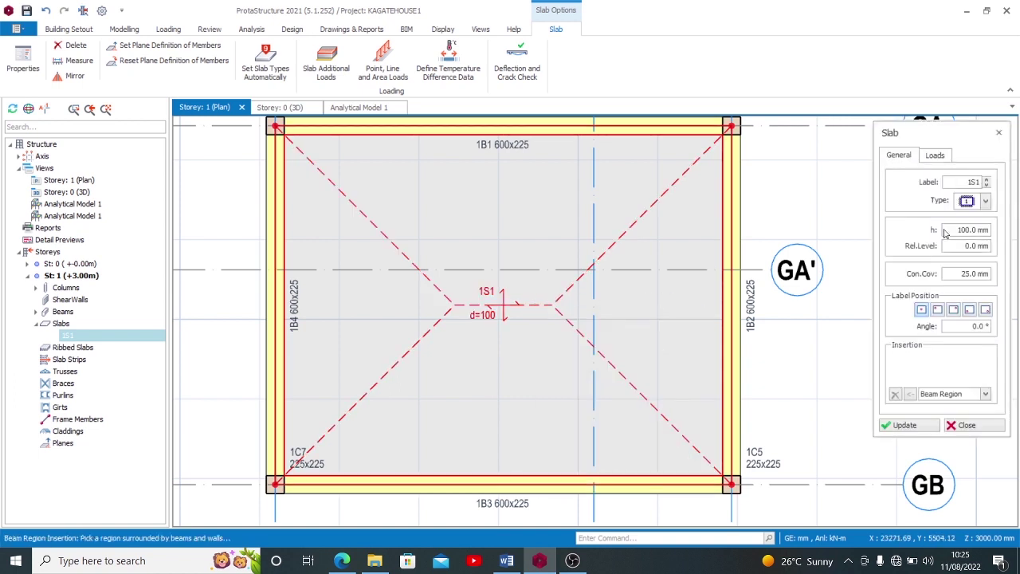
{"action": "left_click_drag", "start_coordinate": [958, 229], "coordinate": [991, 229]}
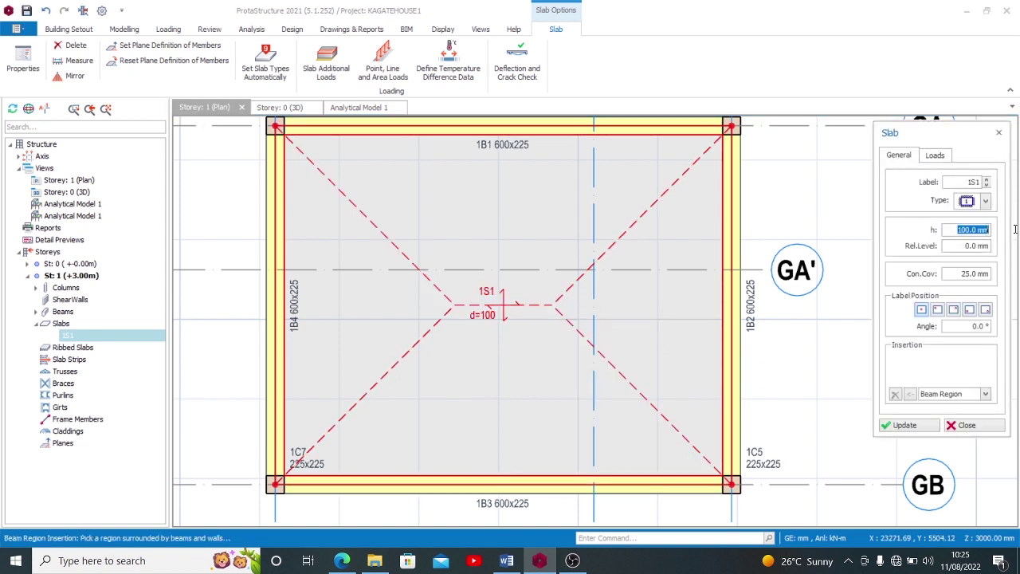
{"action": "type", "text": "150"}
{"action": "left_click", "coordinate": [911, 431]}
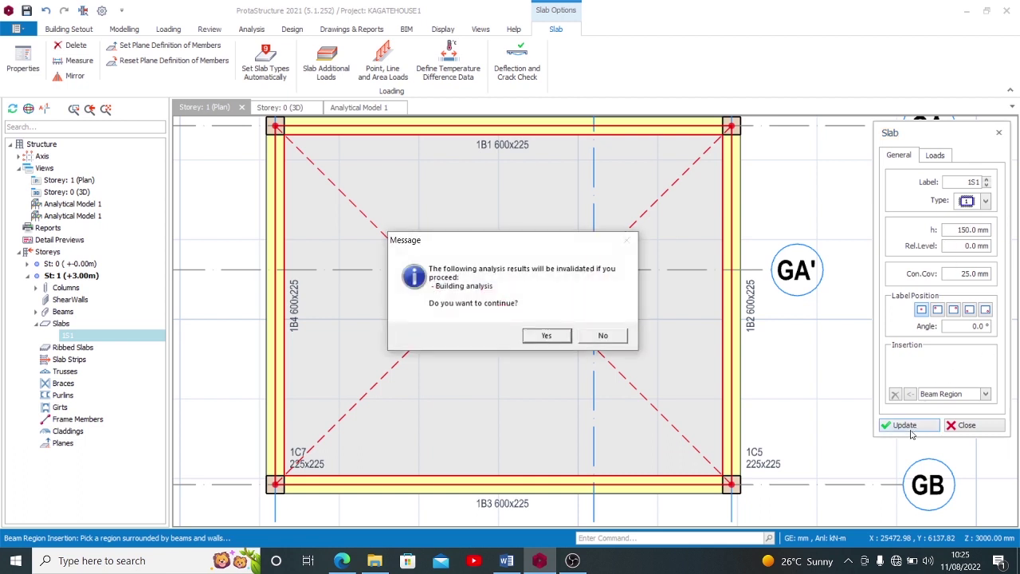
{"action": "left_click", "coordinate": [547, 335]}
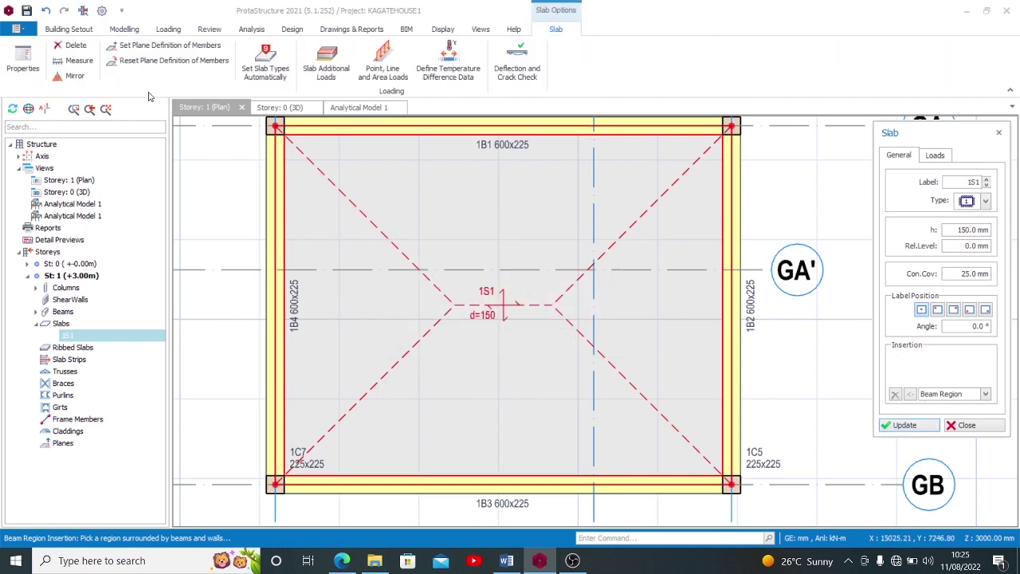
Run the building analysis with column/wall and beam reinforcement design included, accept the summary report and close the analysis dialog.
{"action": "left_click", "coordinate": [116, 29]}
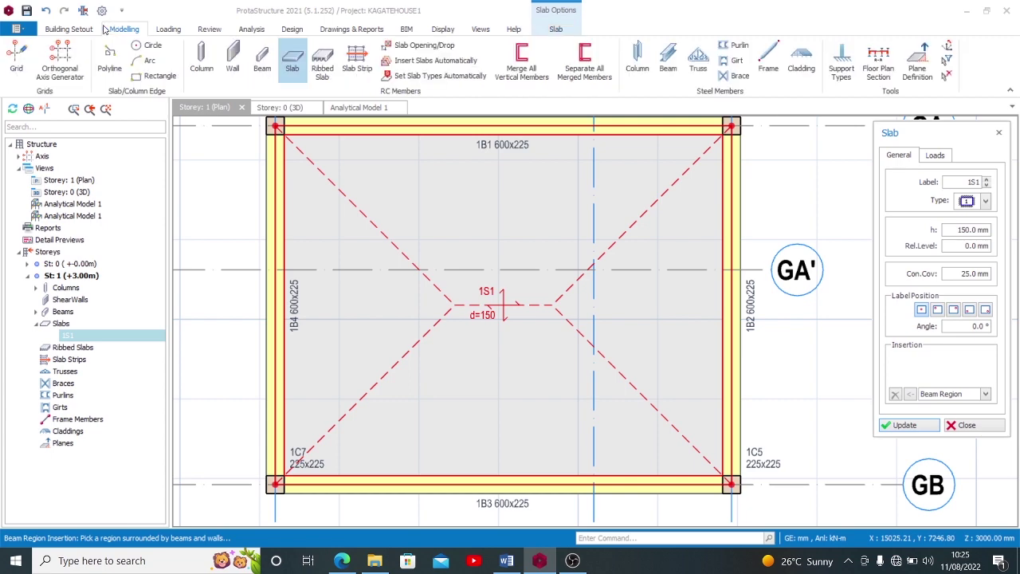
{"action": "left_click", "coordinate": [82, 31]}
{"action": "left_click", "coordinate": [252, 30]}
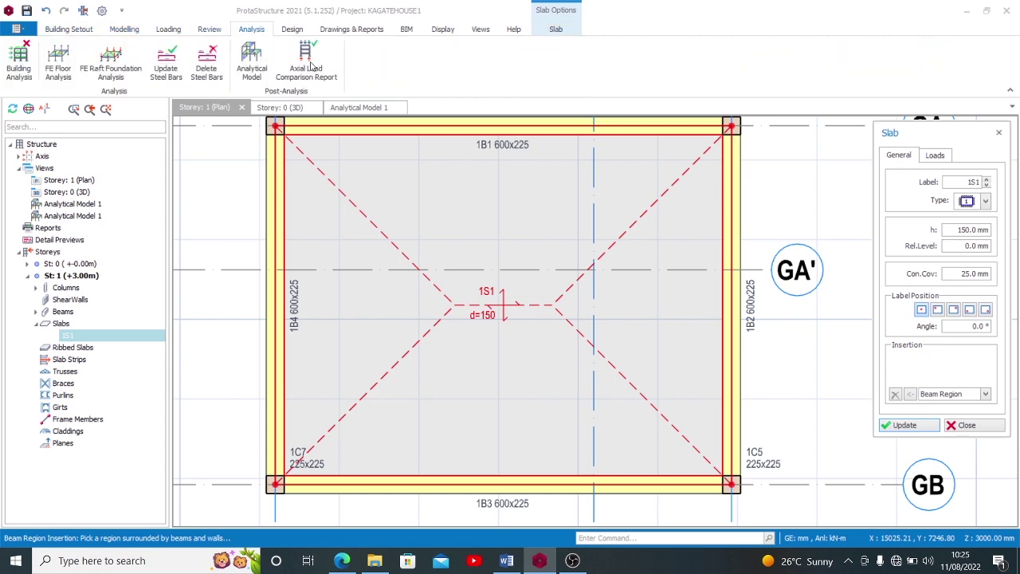
{"action": "left_click", "coordinate": [30, 71]}
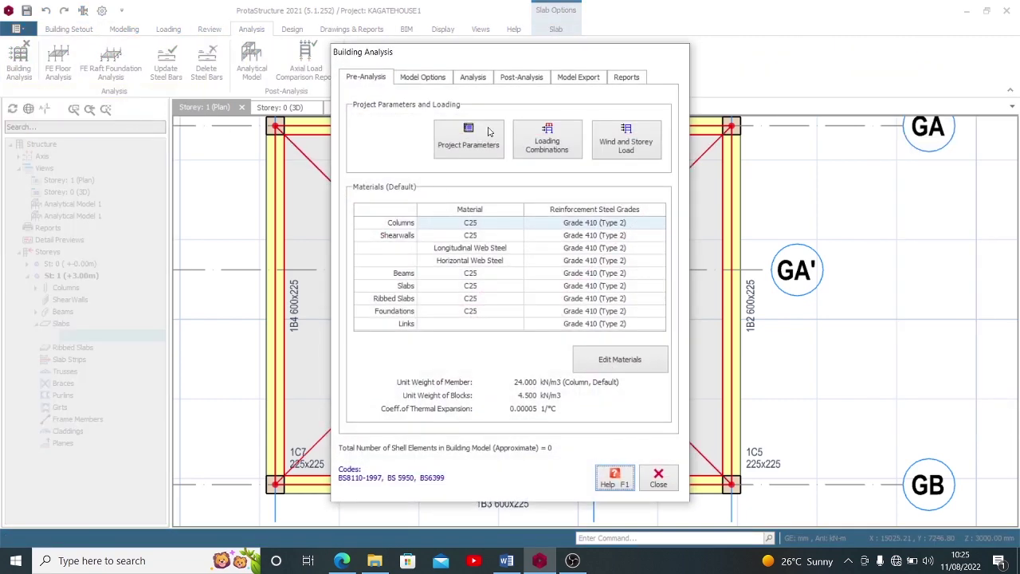
{"action": "left_click", "coordinate": [471, 80]}
{"action": "left_click", "coordinate": [518, 175]}
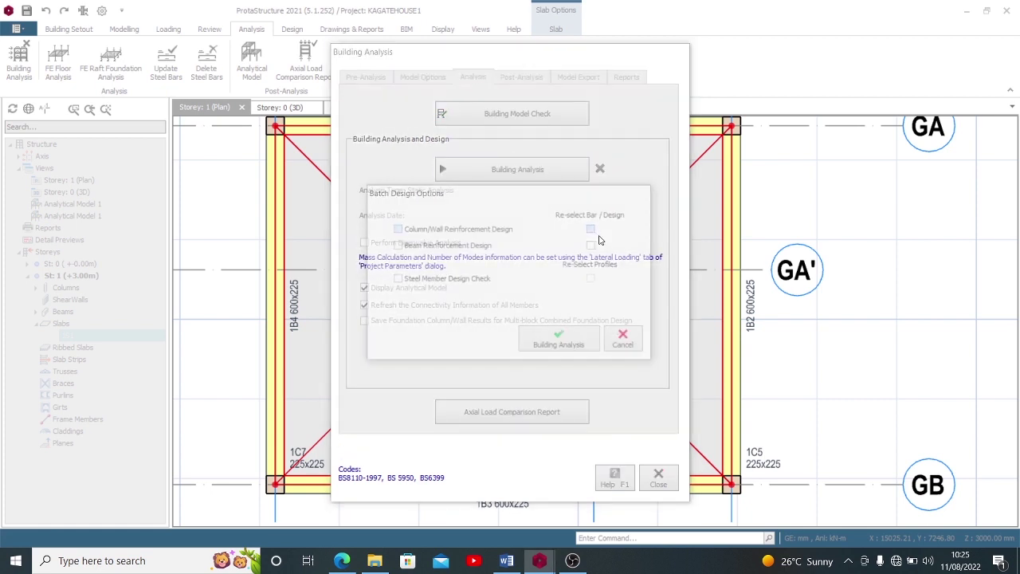
{"action": "left_click", "coordinate": [442, 230]}
{"action": "left_click", "coordinate": [439, 246]}
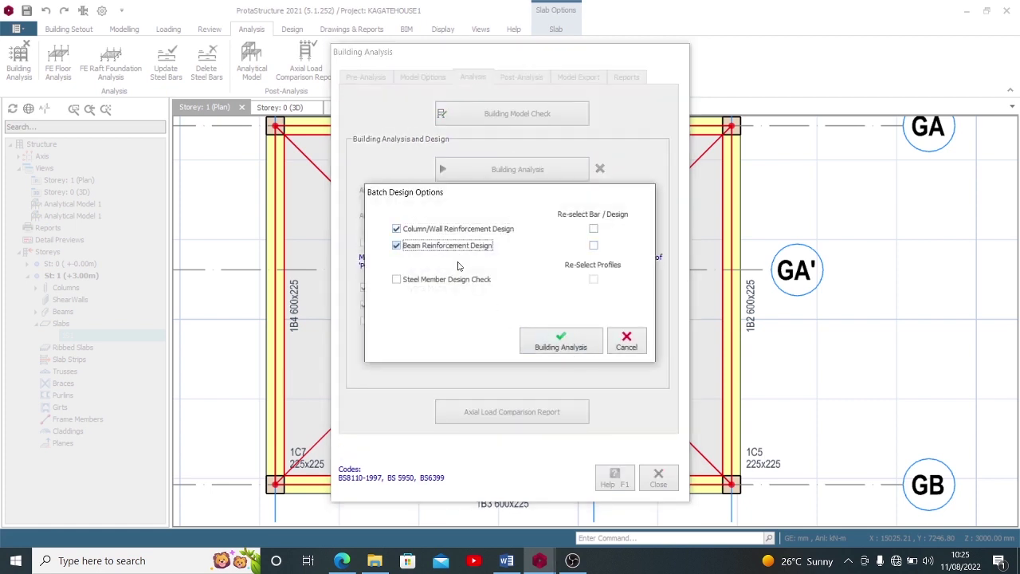
{"action": "left_click", "coordinate": [560, 342]}
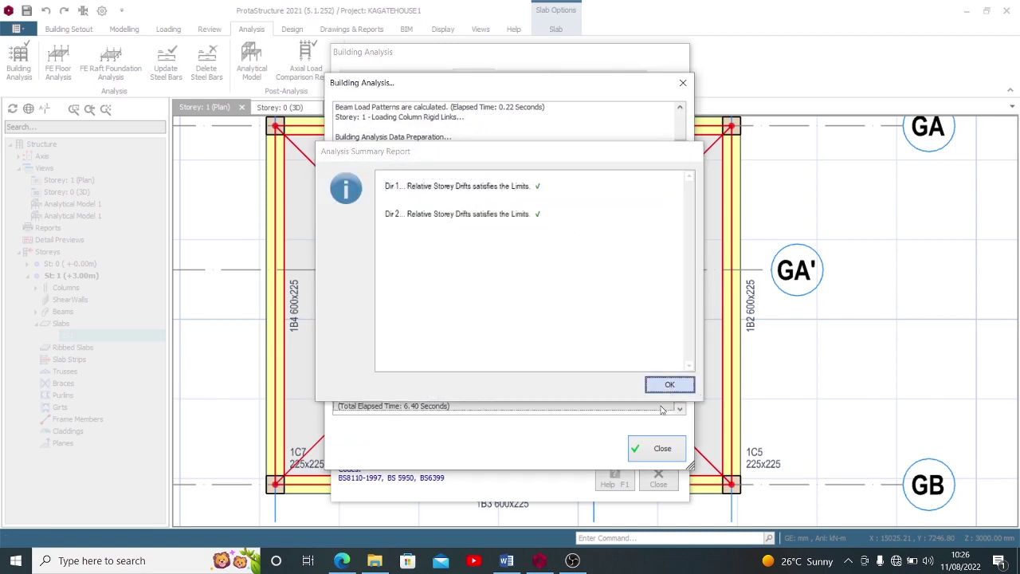
{"action": "left_click", "coordinate": [668, 385]}
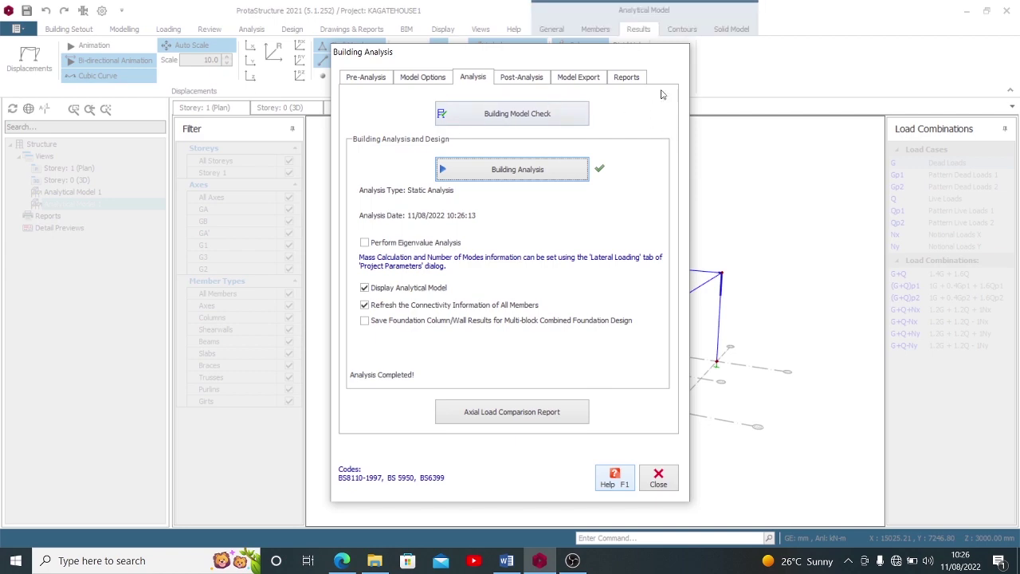
{"action": "left_click", "coordinate": [652, 488]}
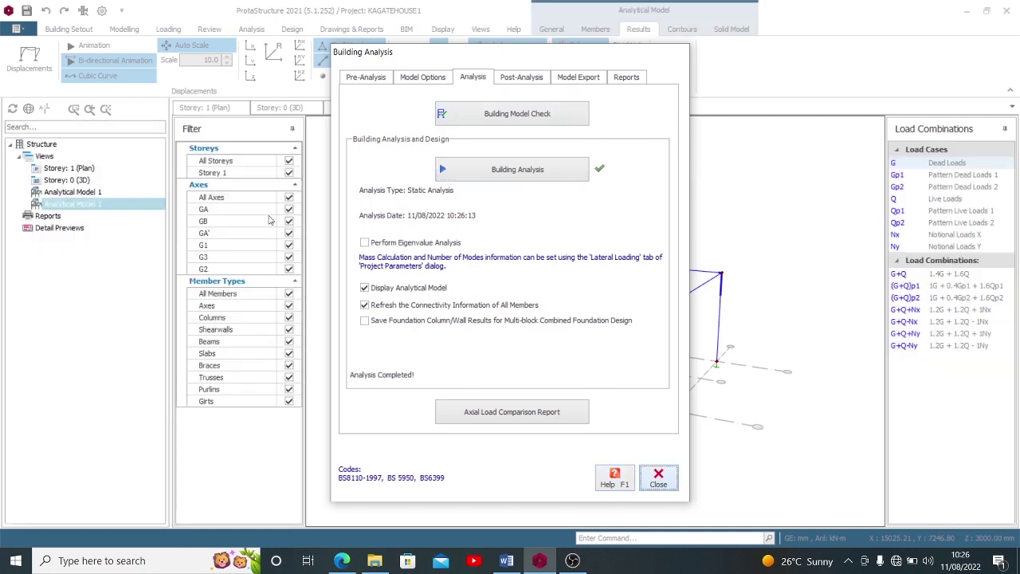
In the storey 1 plan, insert an X-direction analytical slab strip about 9000 mm long across slab 1S1, below axis GA'.
{"action": "left_click", "coordinate": [214, 108]}
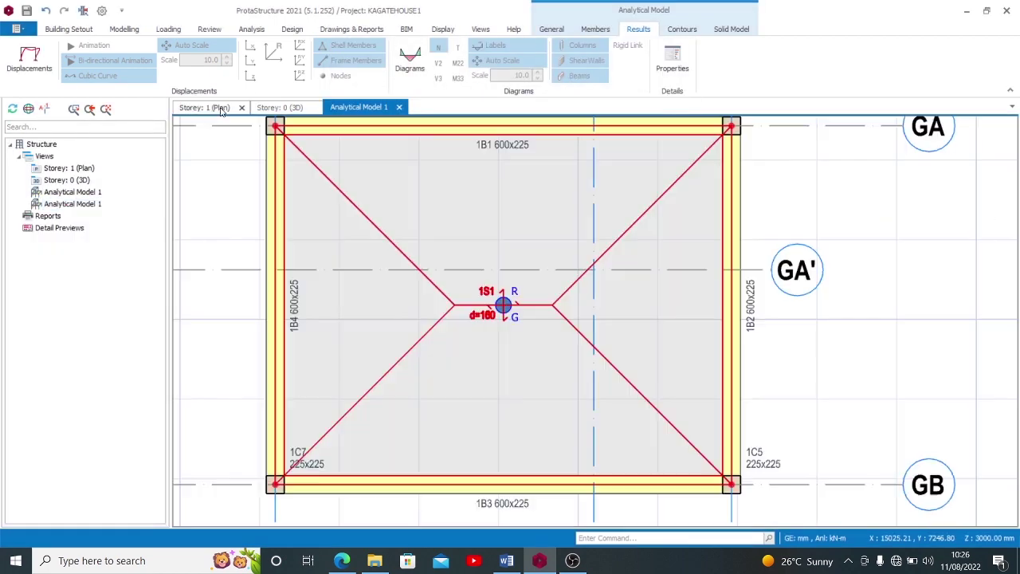
{"action": "left_click", "coordinate": [59, 29]}
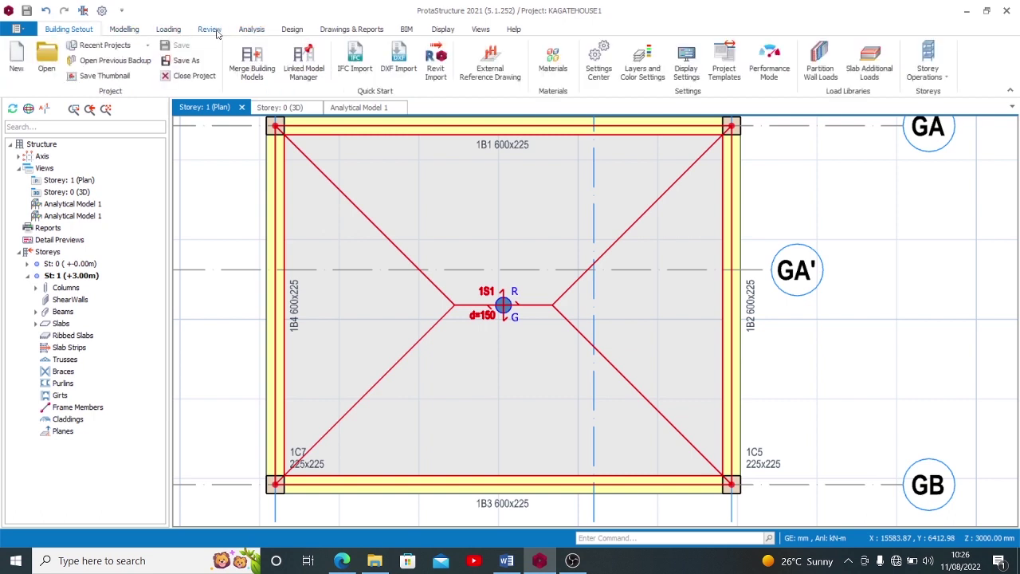
{"action": "left_click", "coordinate": [123, 29]}
{"action": "left_click", "coordinate": [357, 64]}
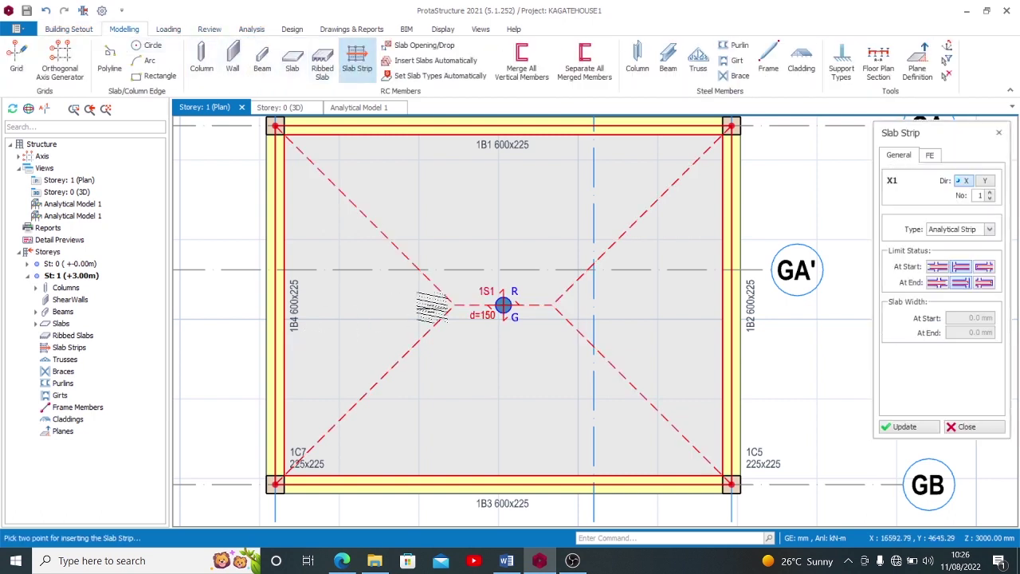
{"action": "scroll", "coordinate": [590, 311], "scroll_direction": "down", "scroll_amount": 1}
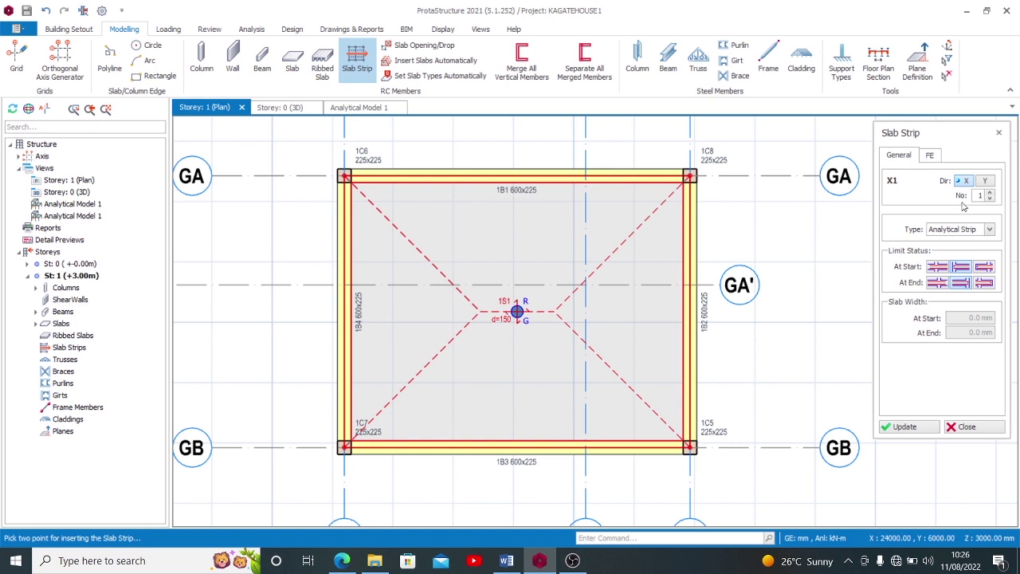
{"action": "left_click", "coordinate": [241, 335]}
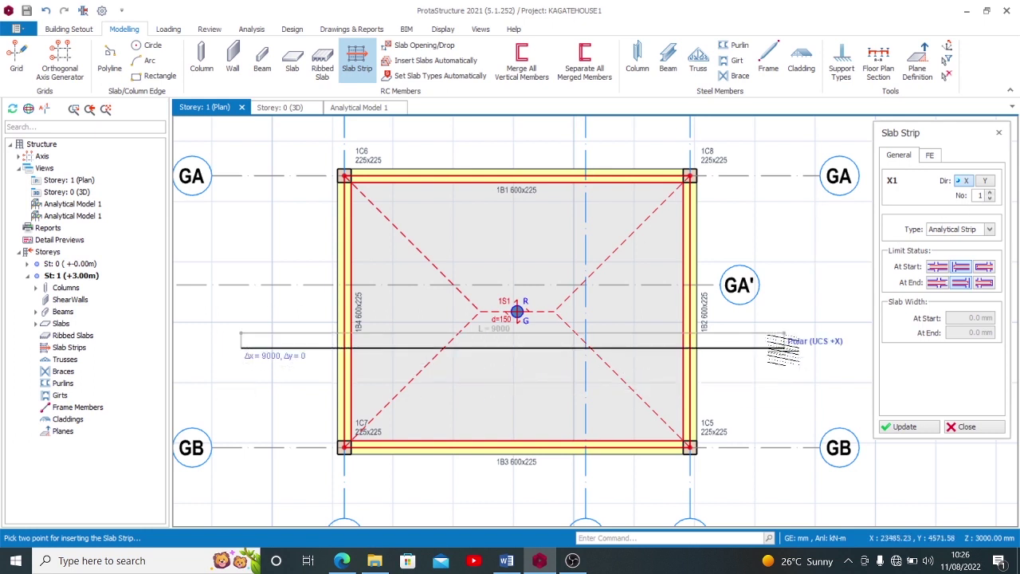
{"action": "left_click", "coordinate": [783, 347]}
Insert a Y-direction analytical slab strip about 6000 mm long through the middle of slab 1S1, from above axis GA to below GB.
{"action": "left_click", "coordinate": [985, 181]}
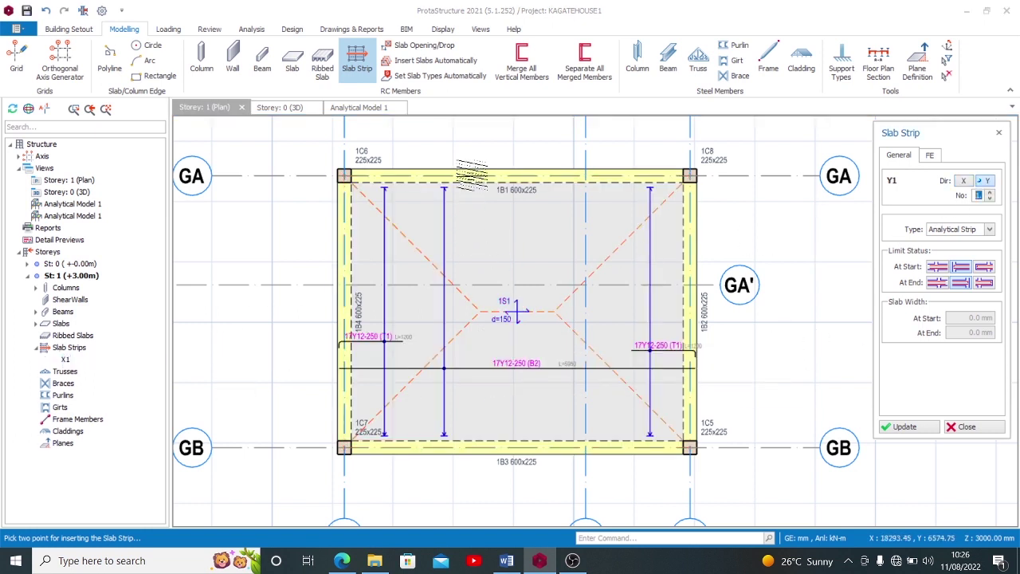
{"action": "left_click", "coordinate": [522, 134]}
{"action": "left_click", "coordinate": [522, 494]}
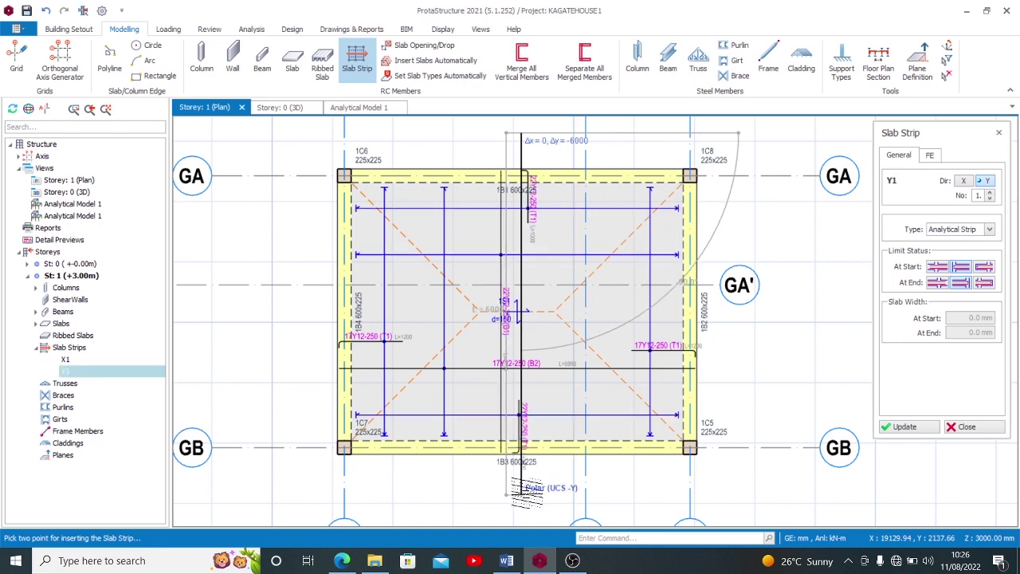